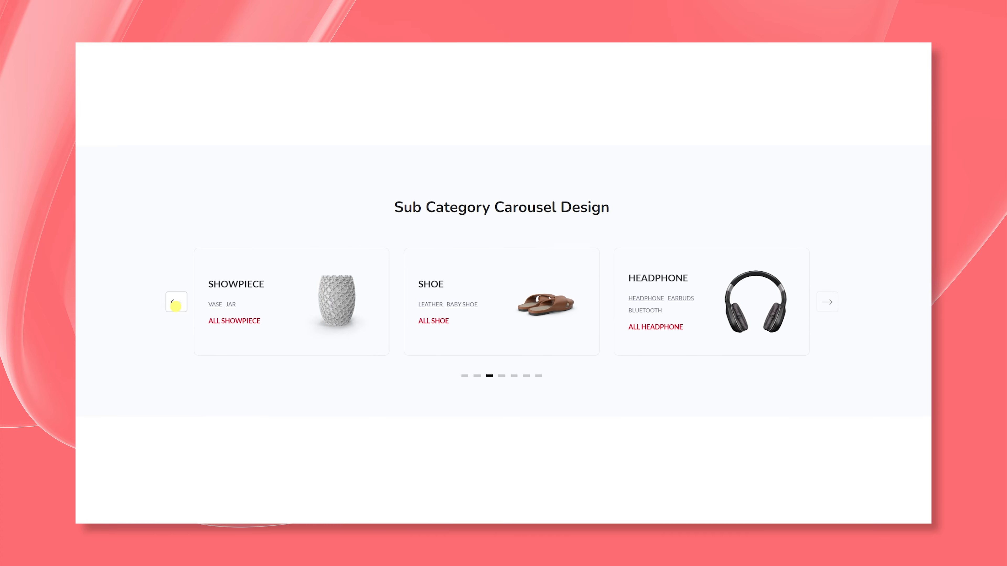
pyautogui.click(176, 305)
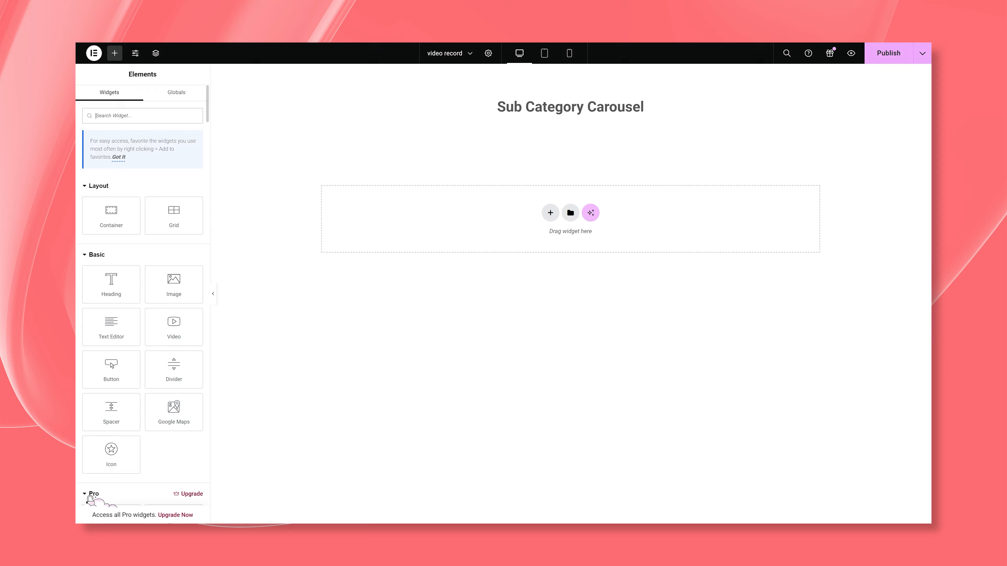
# - Find the Sub Category Carousel widget and place it in the empty area below the heading
pyautogui.write('sub')
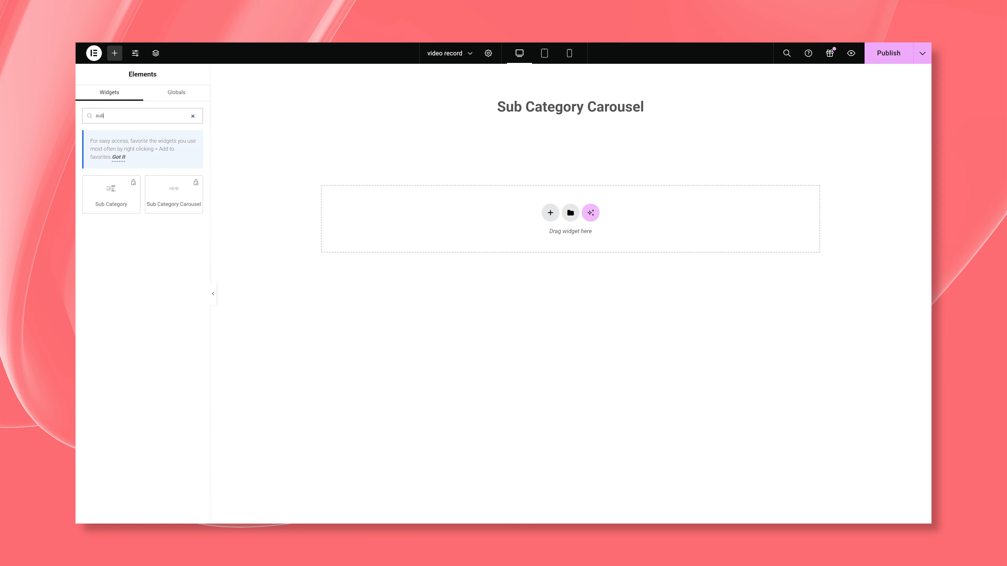
pyautogui.moveTo(165, 202); pyautogui.dragTo(469, 233)
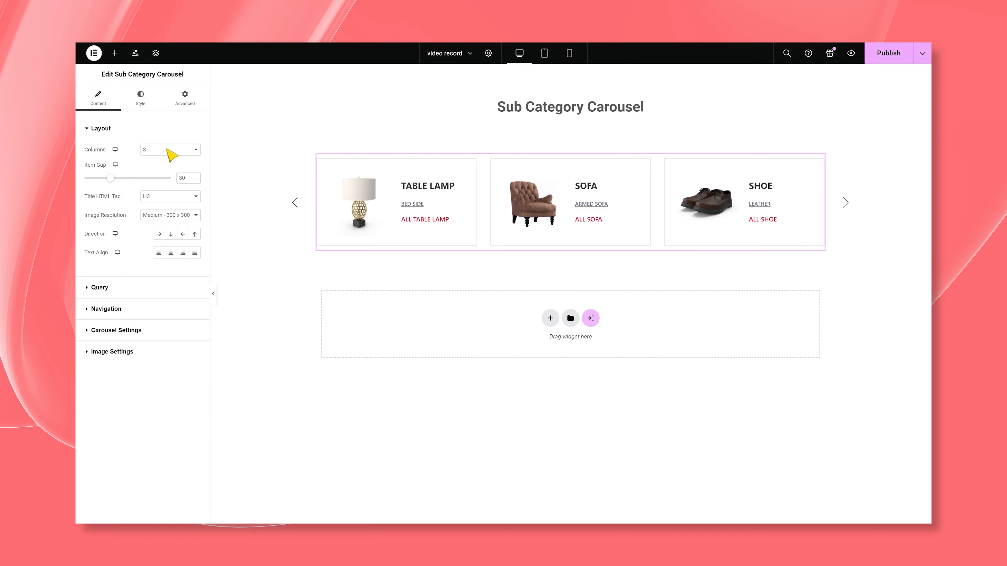
# - Try a 2-column layout for the carousel, return it to 3 columns, and look over the image resolution options
pyautogui.click(167, 150)
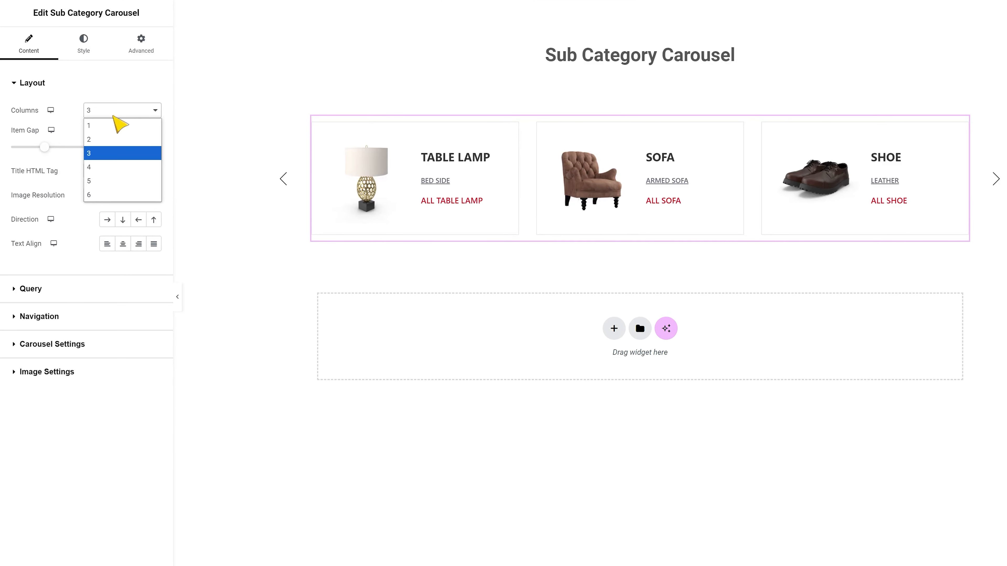
pyautogui.click(107, 138)
pyautogui.click(117, 113)
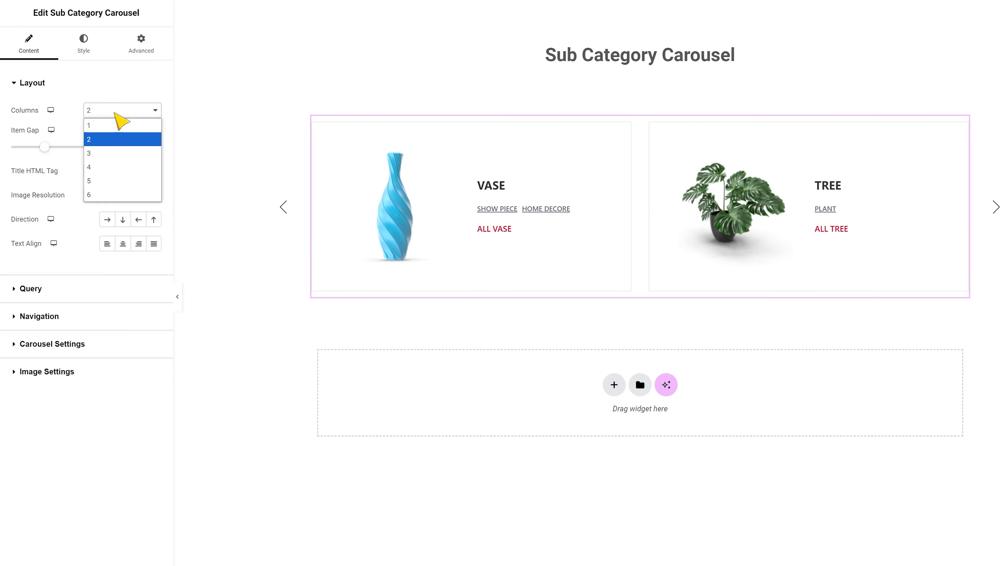
pyautogui.click(104, 153)
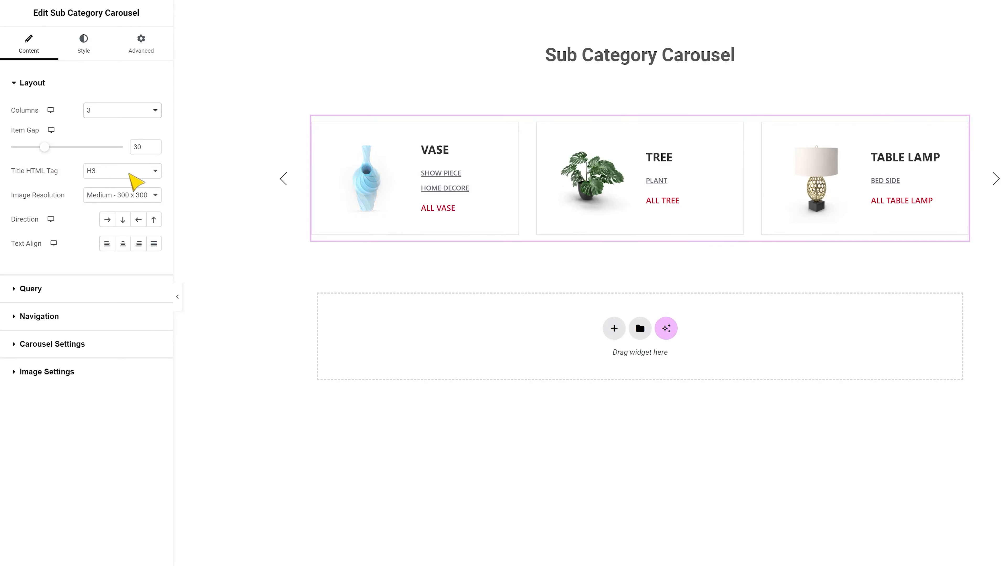
pyautogui.click(100, 195)
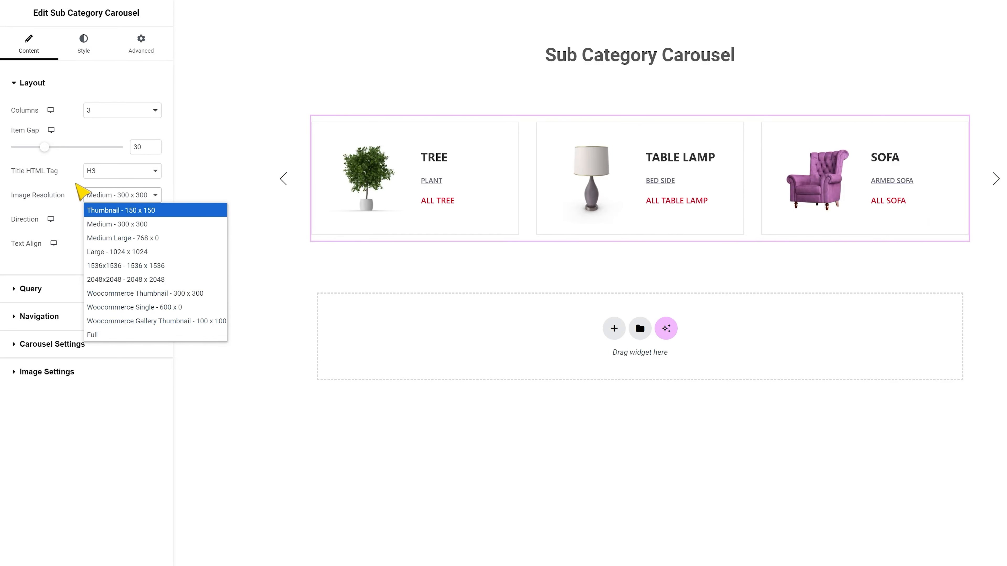
pyautogui.click(86, 194)
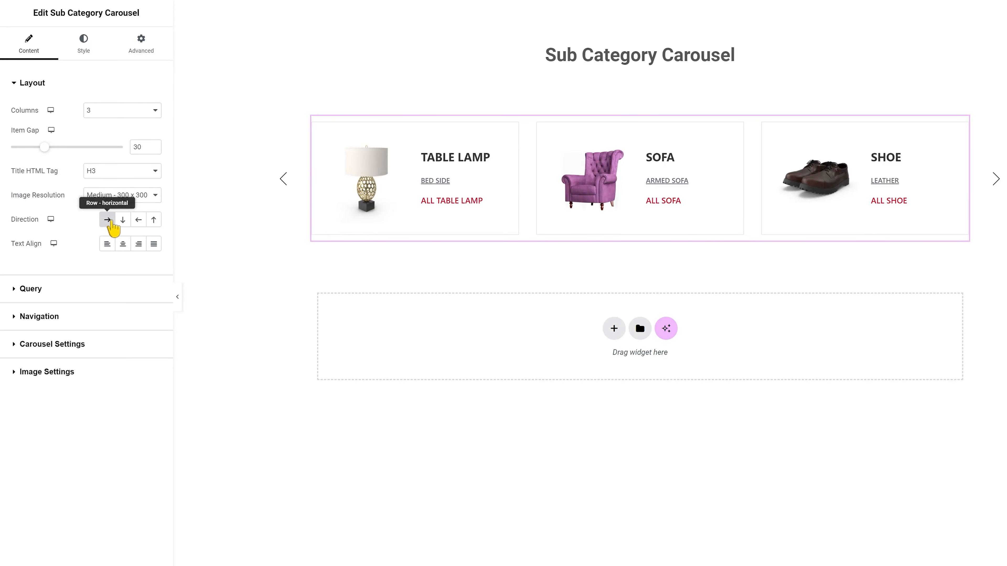
# - Try the column and reversed directions for the carousel items and settle on Row - horizontal
pyautogui.click(123, 220)
pyautogui.click(137, 221)
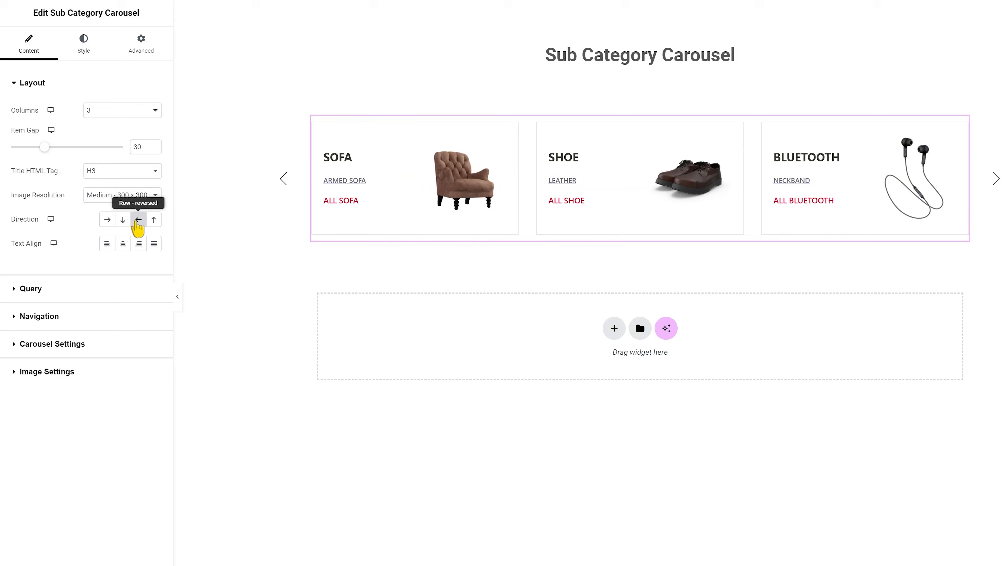
pyautogui.click(152, 221)
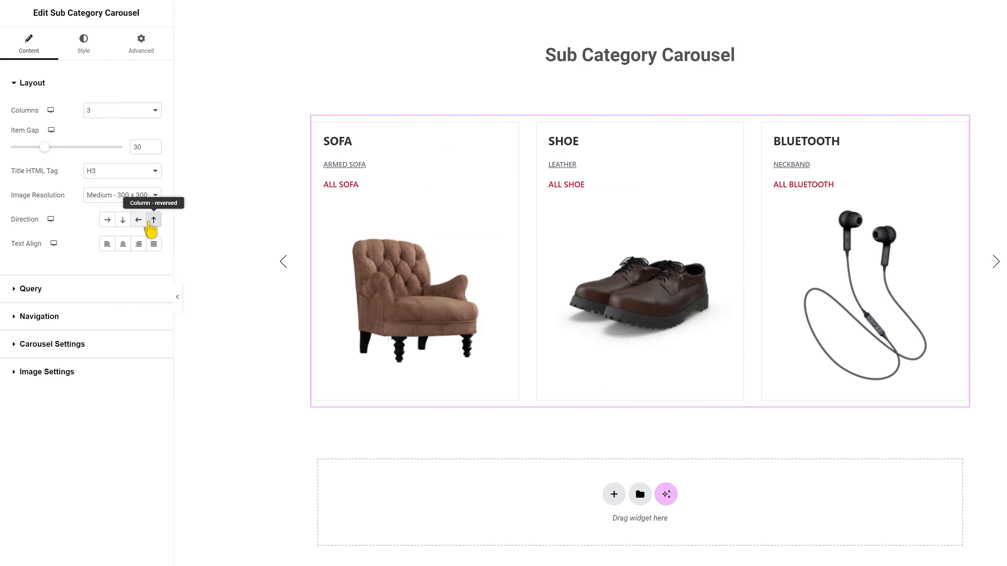
pyautogui.click(137, 222)
pyautogui.click(107, 221)
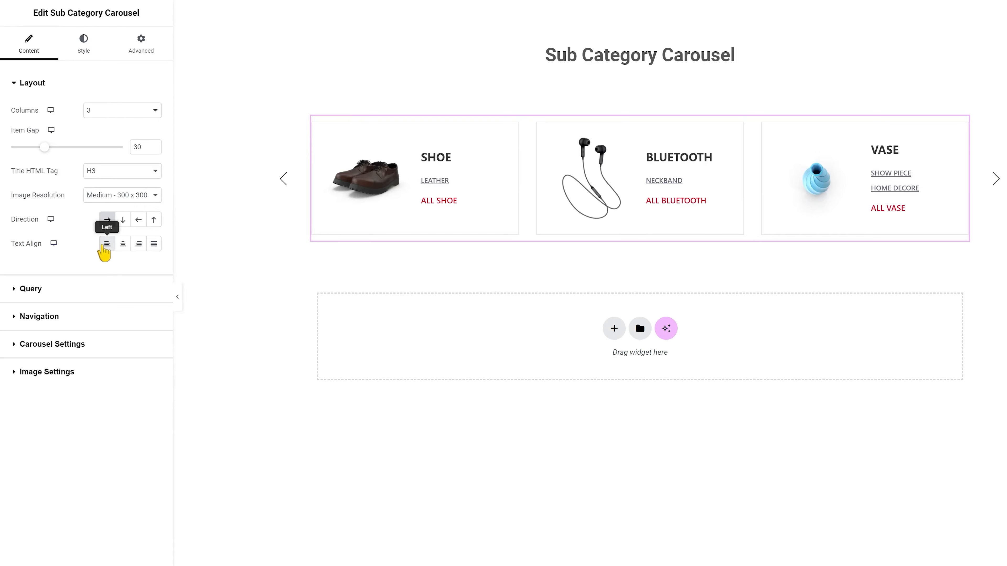
# - Try right and justified text alignment for the carousel items and settle on left alignment
pyautogui.click(138, 244)
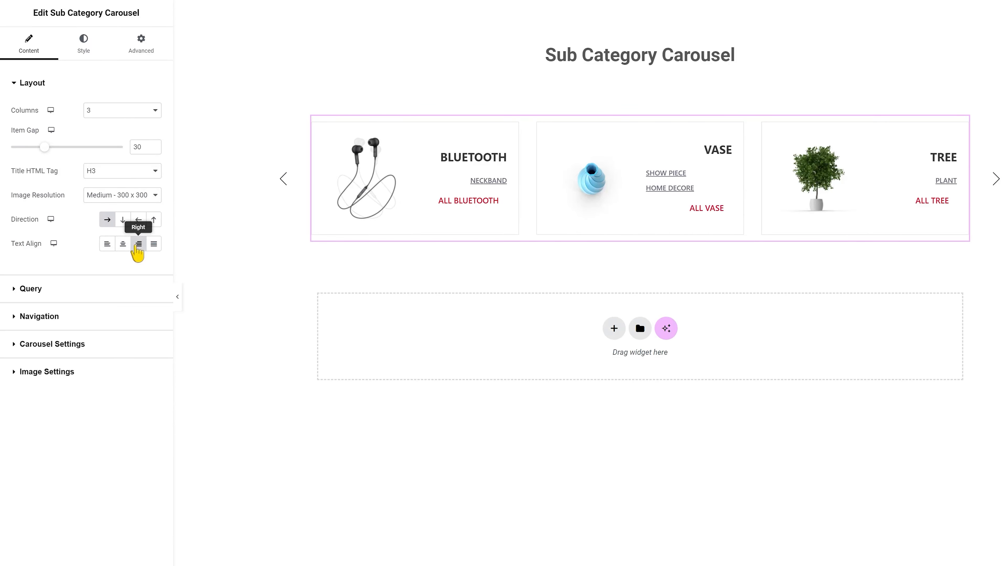
pyautogui.click(153, 245)
pyautogui.click(107, 244)
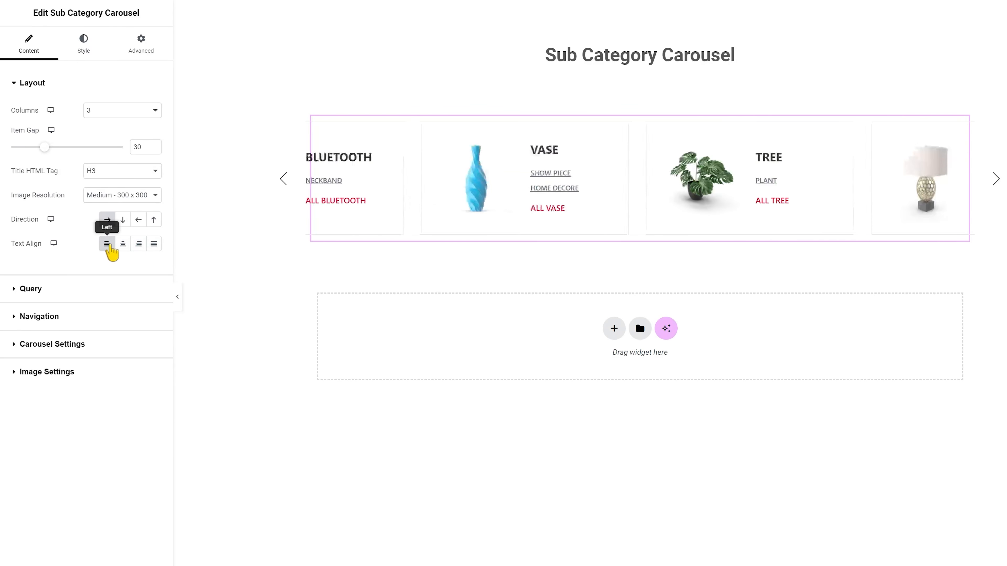
# - Try the Exclude mode in the carousel's category query and return to Include
pyautogui.click(90, 289)
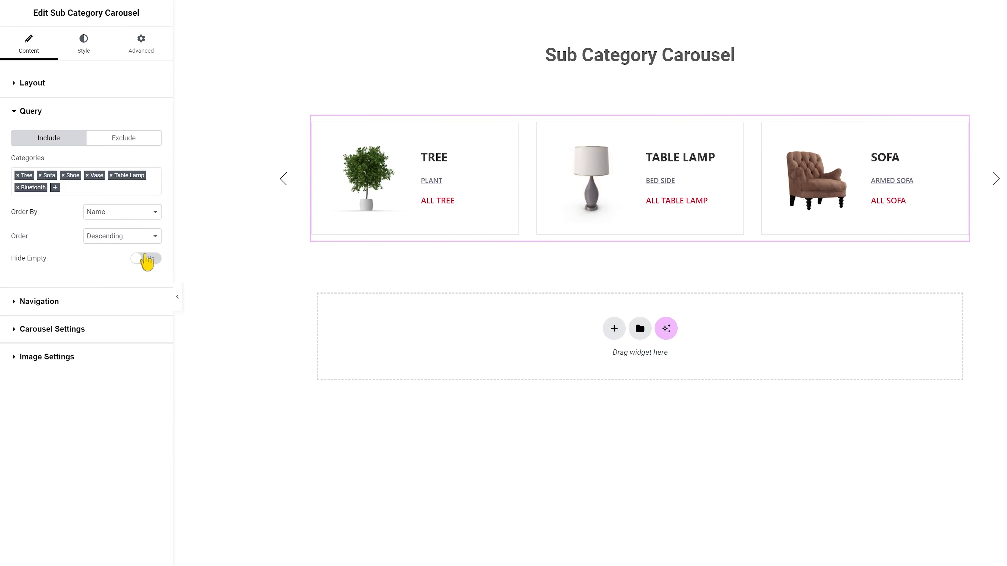
pyautogui.click(123, 145)
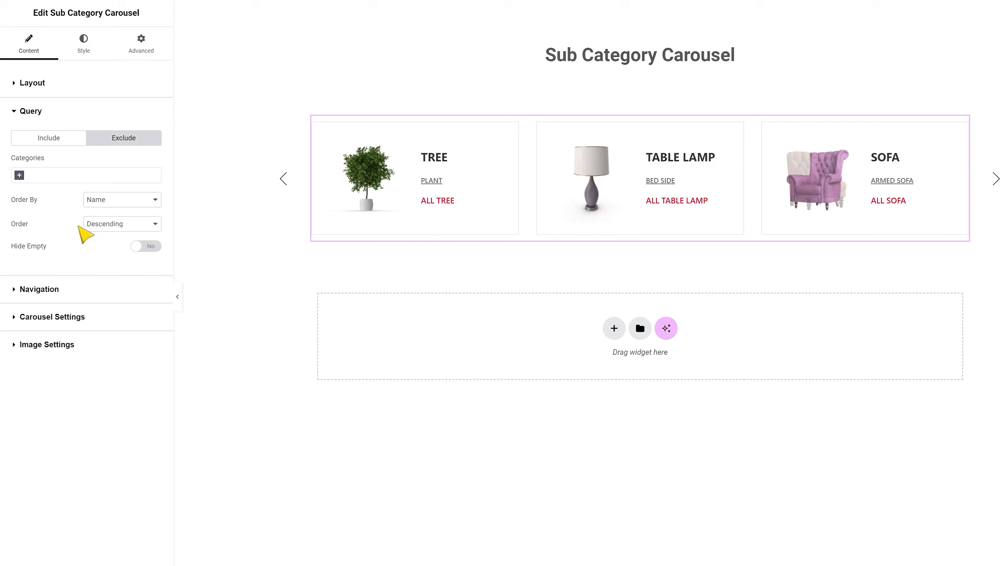
pyautogui.click(55, 138)
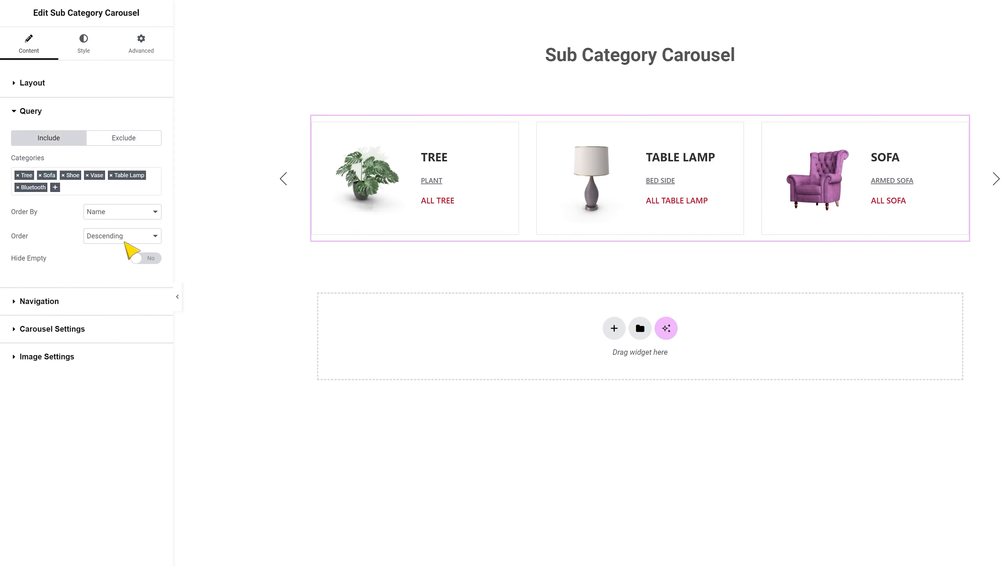
# - Review the carousel's arrow position options and set the navigation arrows icon to Style 8
pyautogui.click(36, 302)
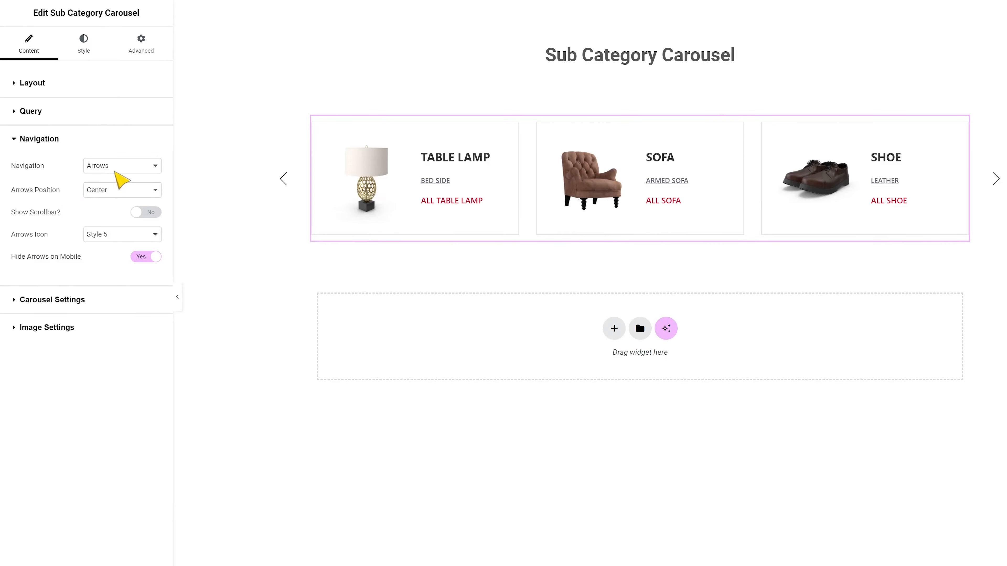
pyautogui.click(119, 192)
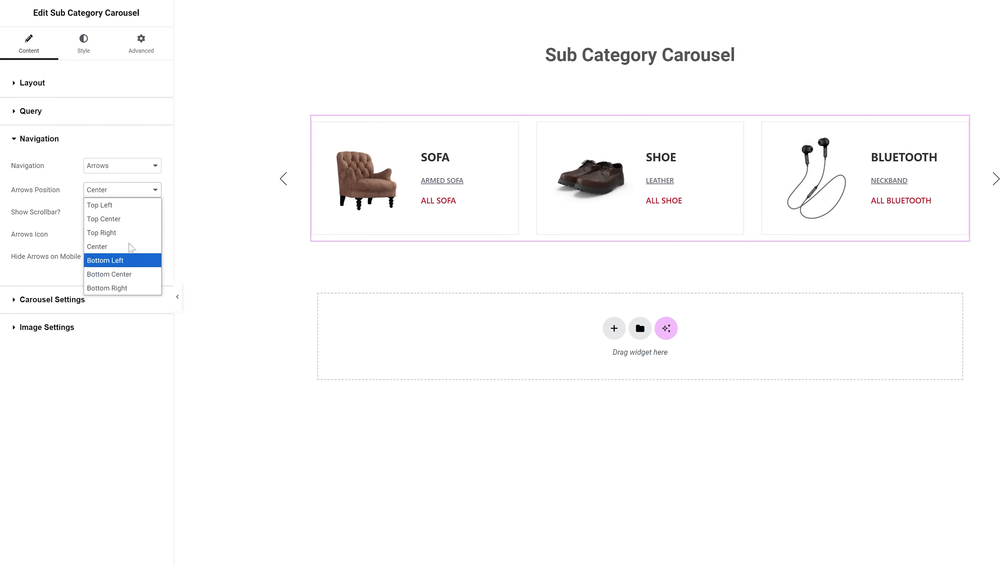
pyautogui.click(148, 192)
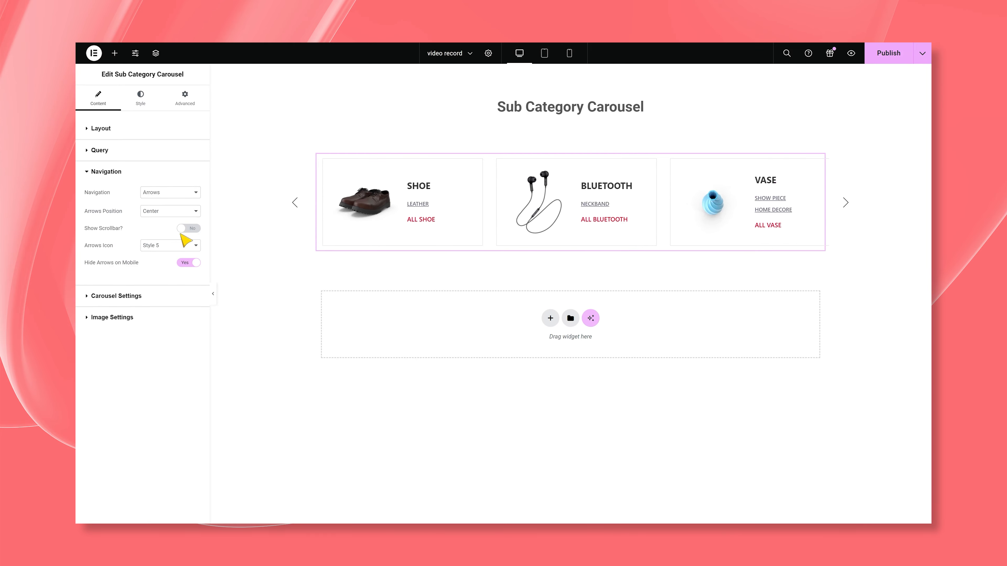
pyautogui.click(171, 247)
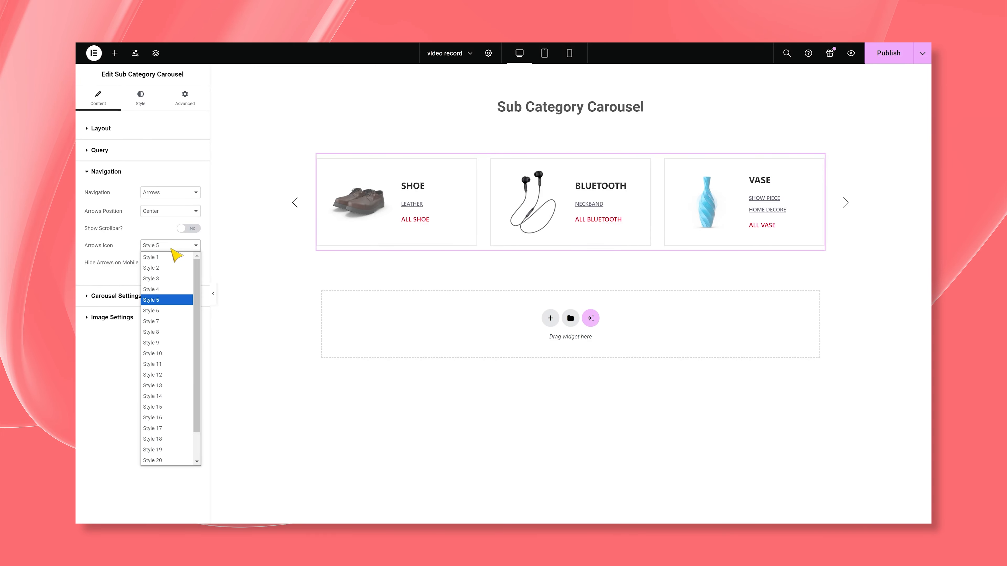
pyautogui.click(159, 332)
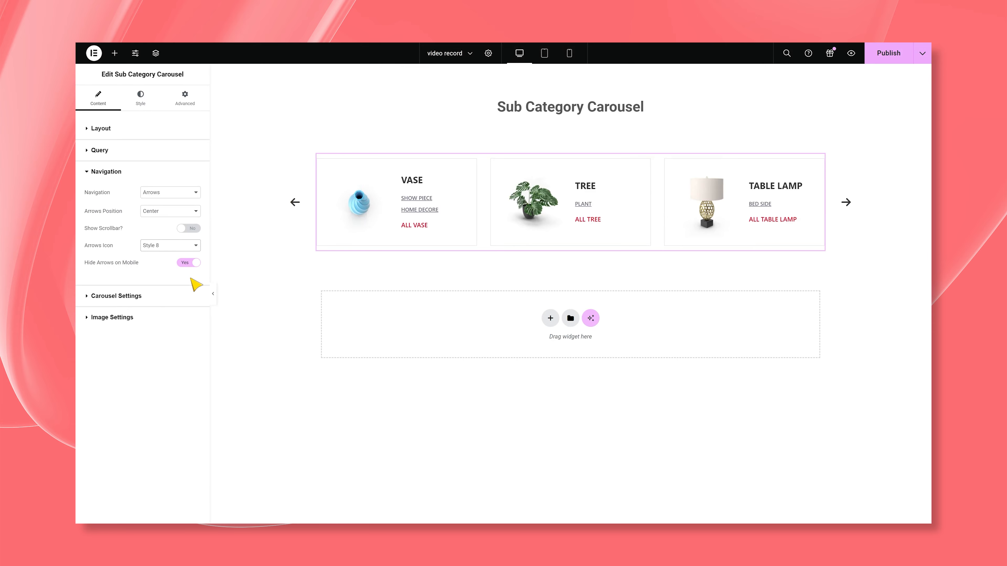
# - Set the carousel's autoplay speed to 4000 and enable Pause on Hover and Grab Cursor
pyautogui.click(194, 296)
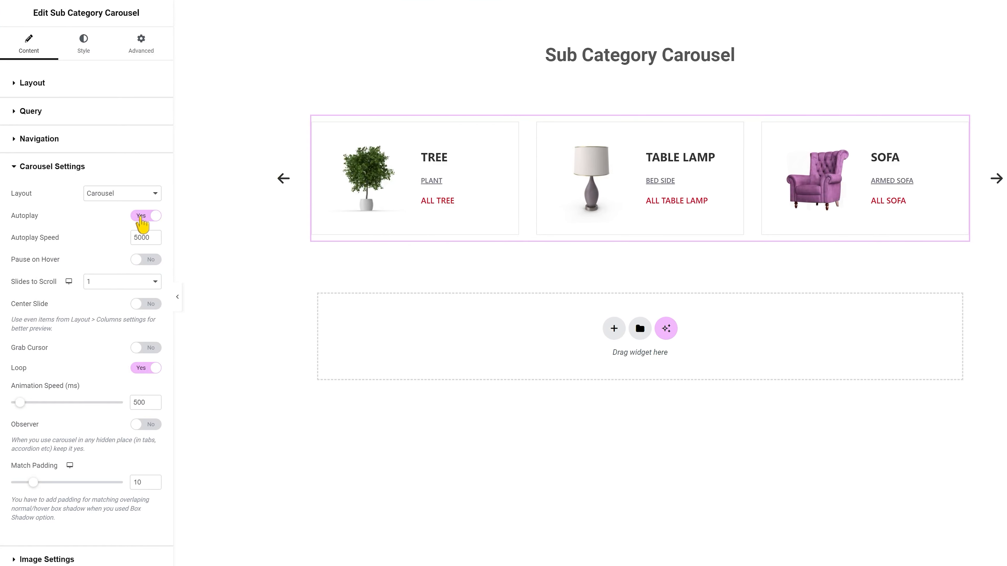
pyautogui.moveTo(133, 238); pyautogui.dragTo(151, 238)
pyautogui.write('4000')
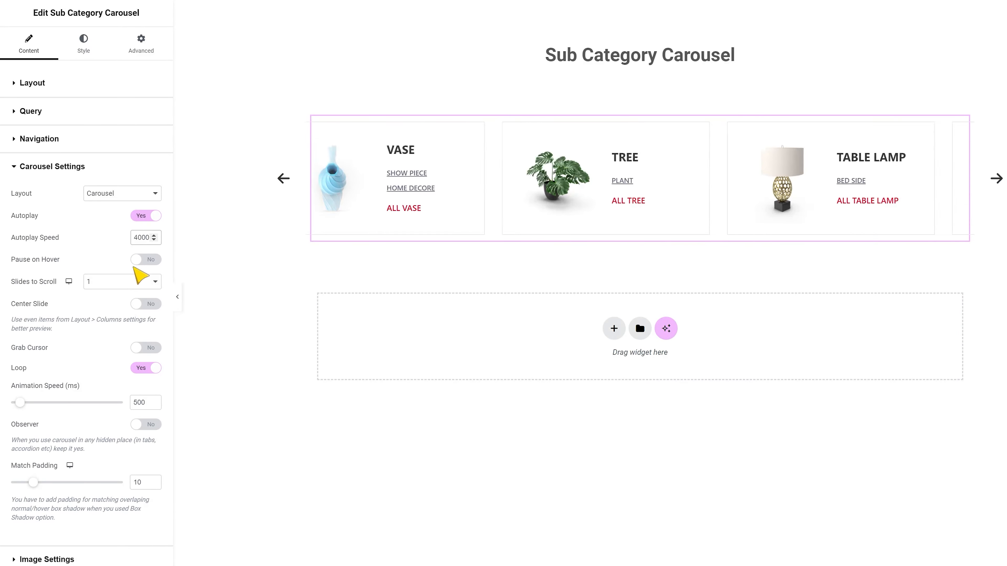
pyautogui.click(144, 259)
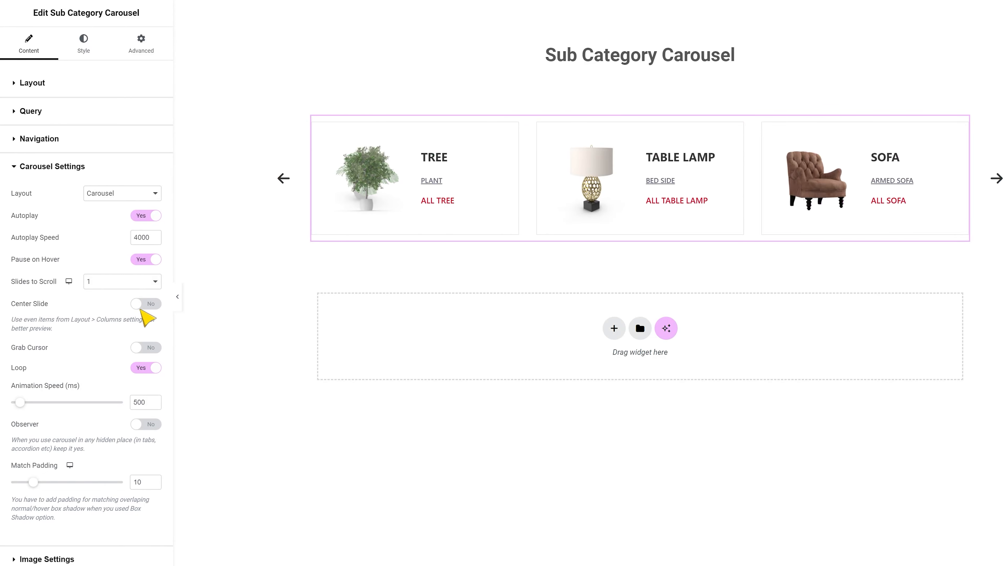
pyautogui.click(145, 348)
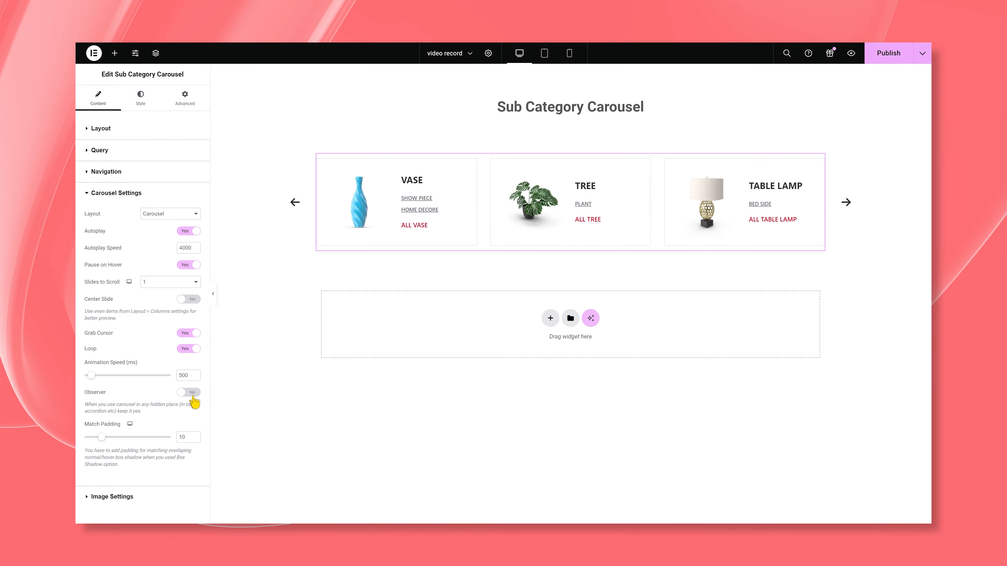
# - Try the Slide effect for the carousel images and return the effect to Fade
pyautogui.click(142, 495)
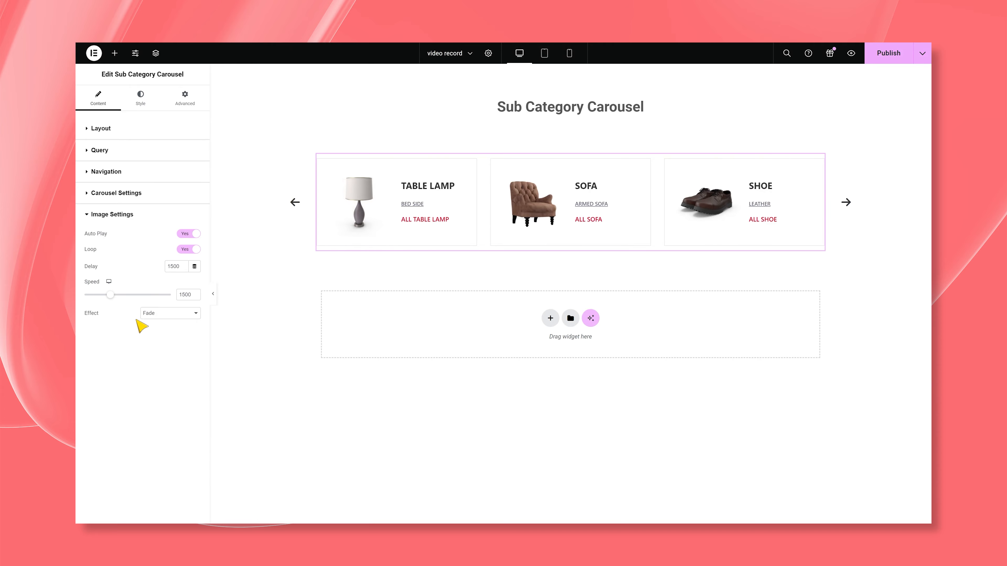
pyautogui.click(162, 313)
pyautogui.click(165, 323)
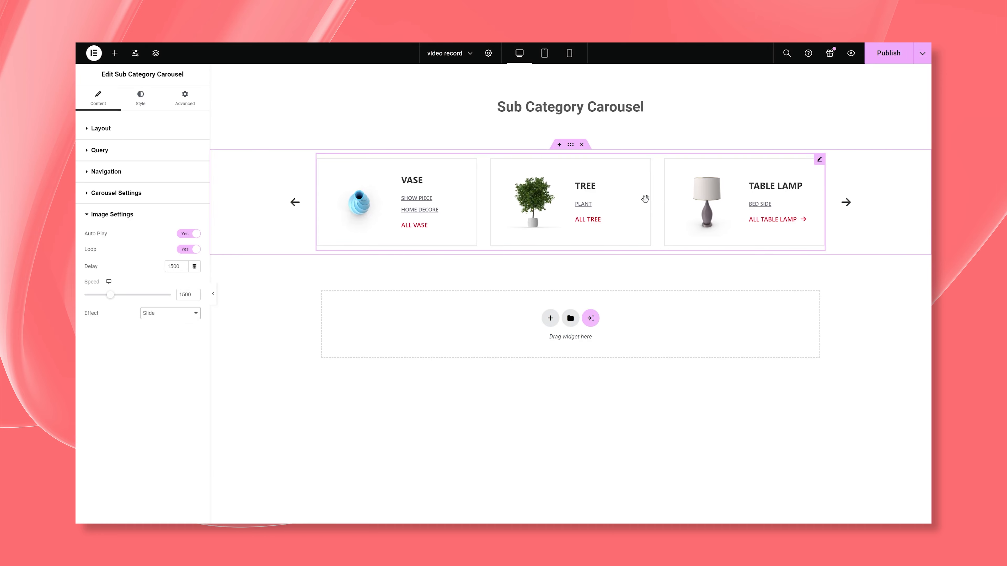
pyautogui.click(184, 314)
pyautogui.click(171, 335)
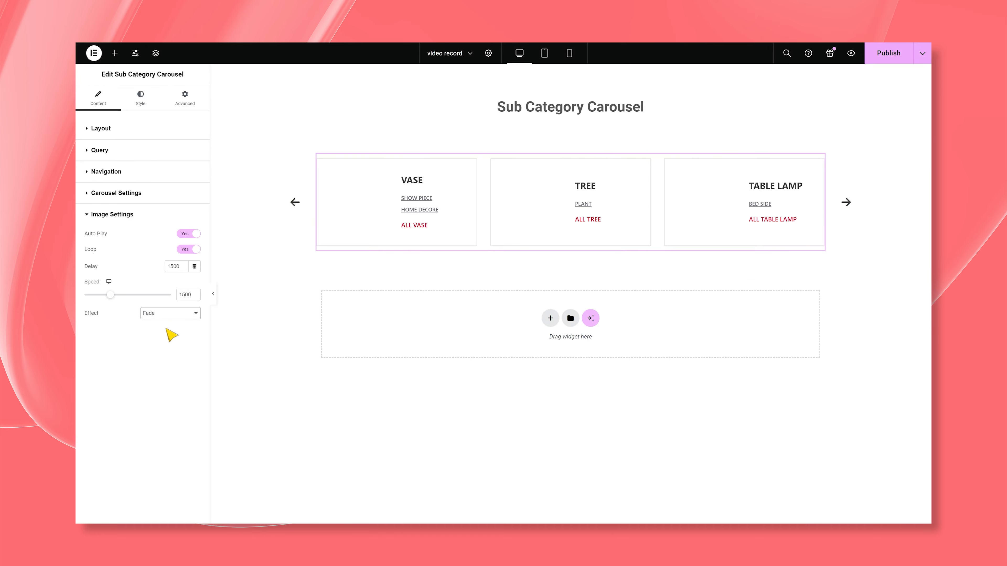
# - Give the carousel items a classic background with the colour f5f5f5 in their normal state
pyautogui.click(145, 104)
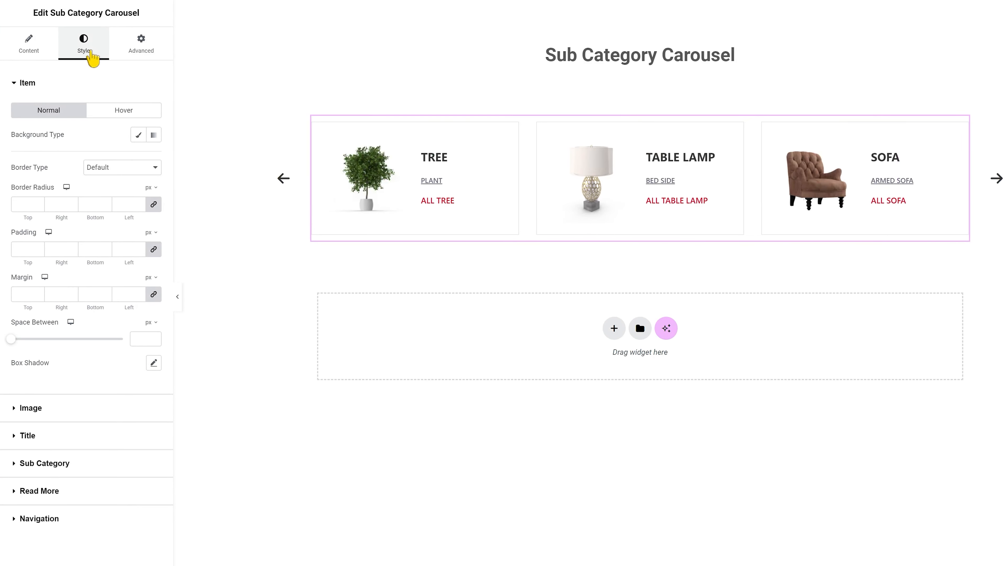
pyautogui.click(139, 135)
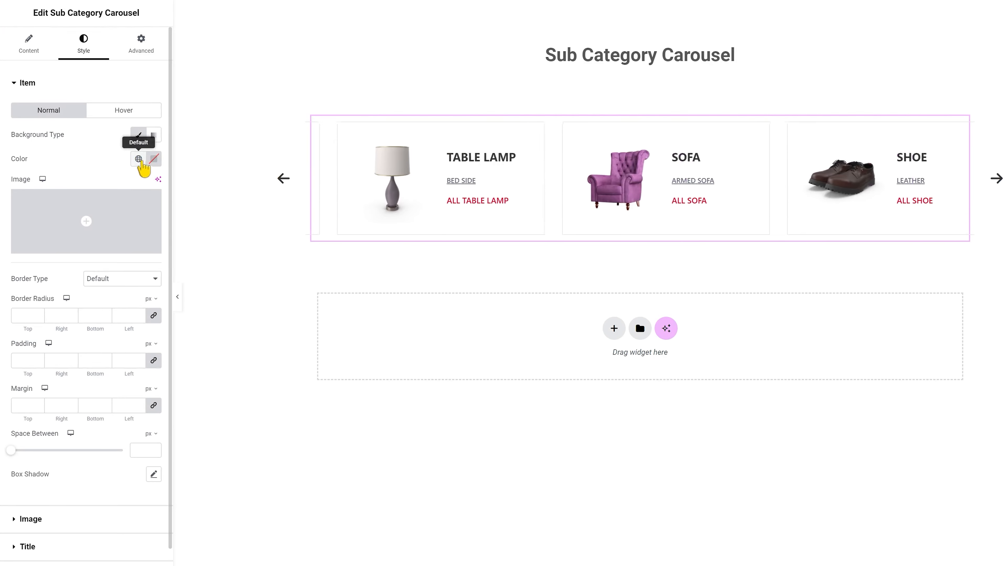
pyautogui.click(153, 159)
pyautogui.write('f5f5f5')
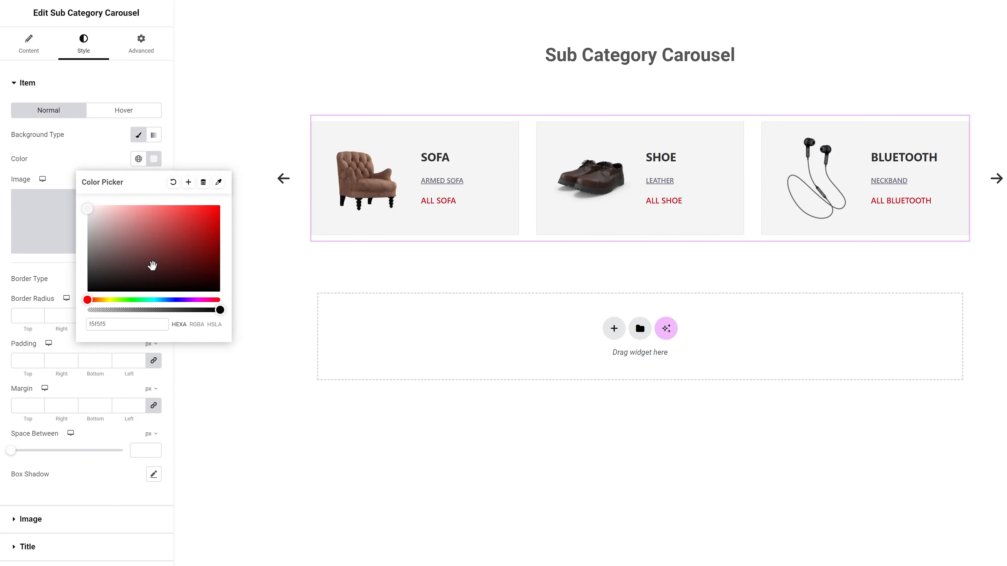
pyautogui.click(101, 169)
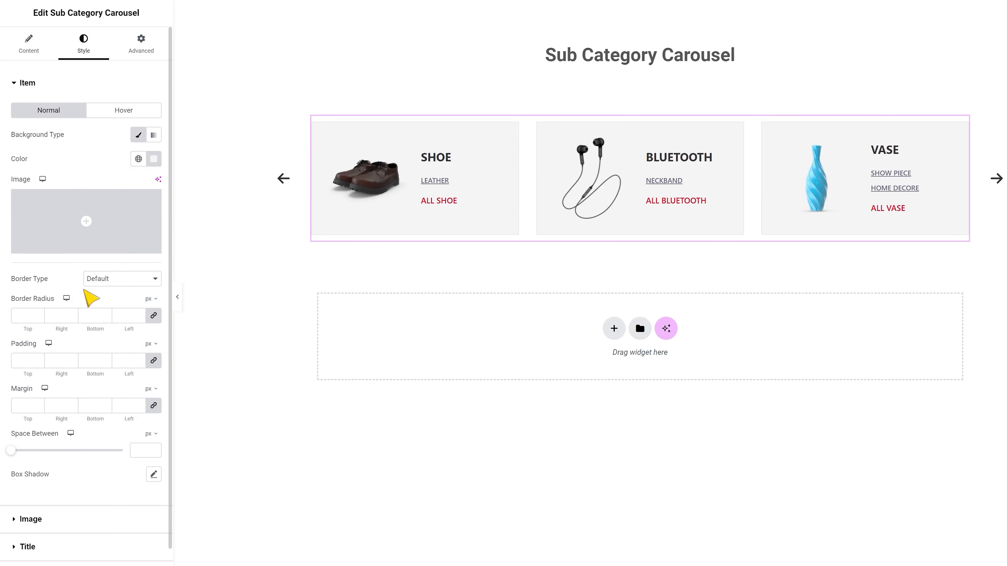
# - Set the carousel items' border type to None and their border radius to 15 px on all corners
pyautogui.click(109, 280)
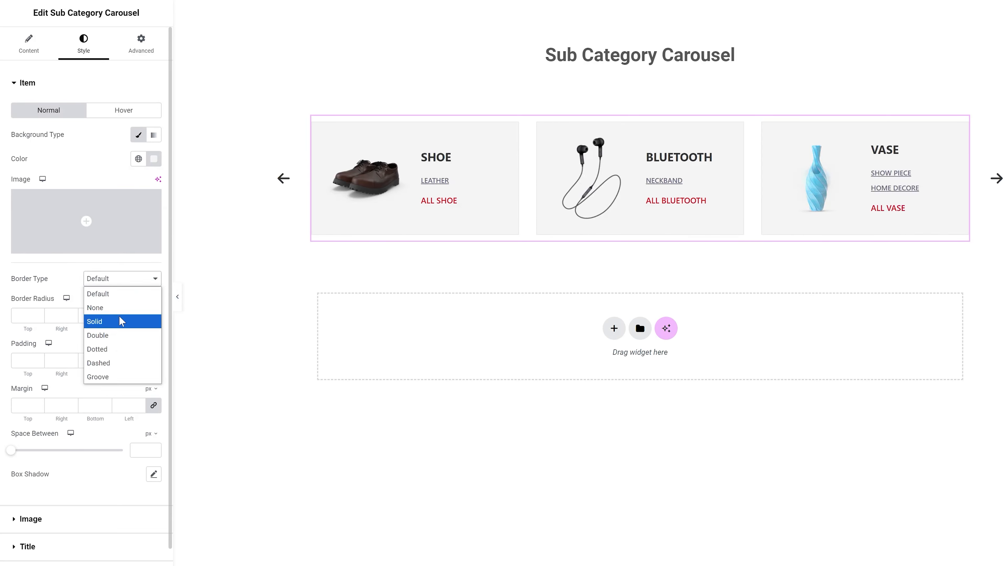
pyautogui.click(120, 311)
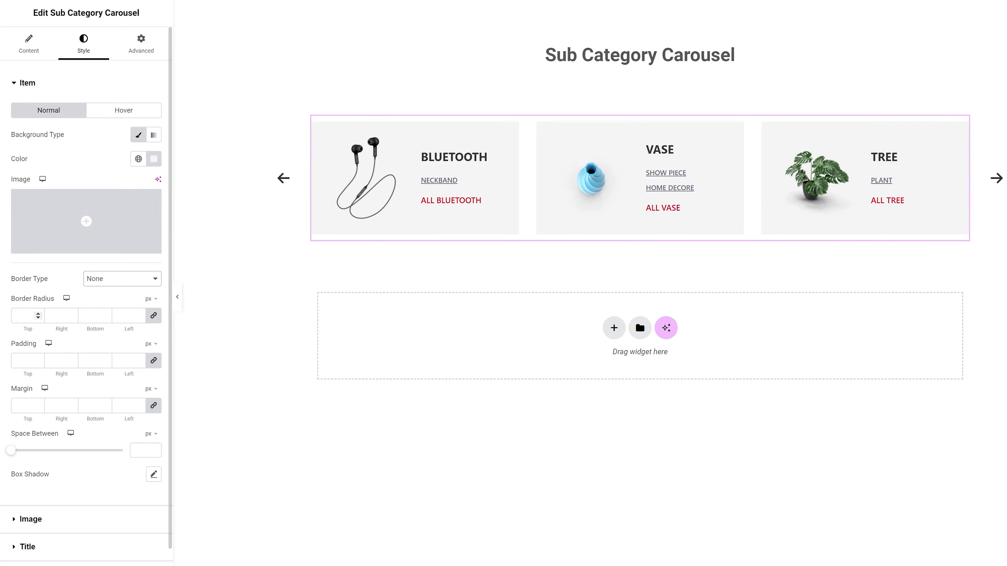
pyautogui.click(25, 317)
pyautogui.write('15')
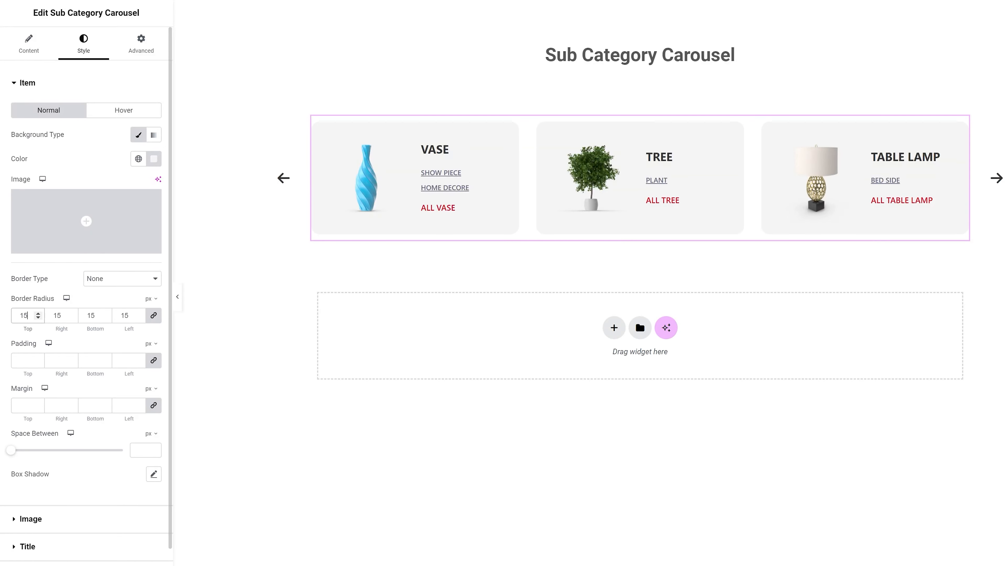
# - Set the carousel items' padding to 20 px on all sides
pyautogui.click(28, 360)
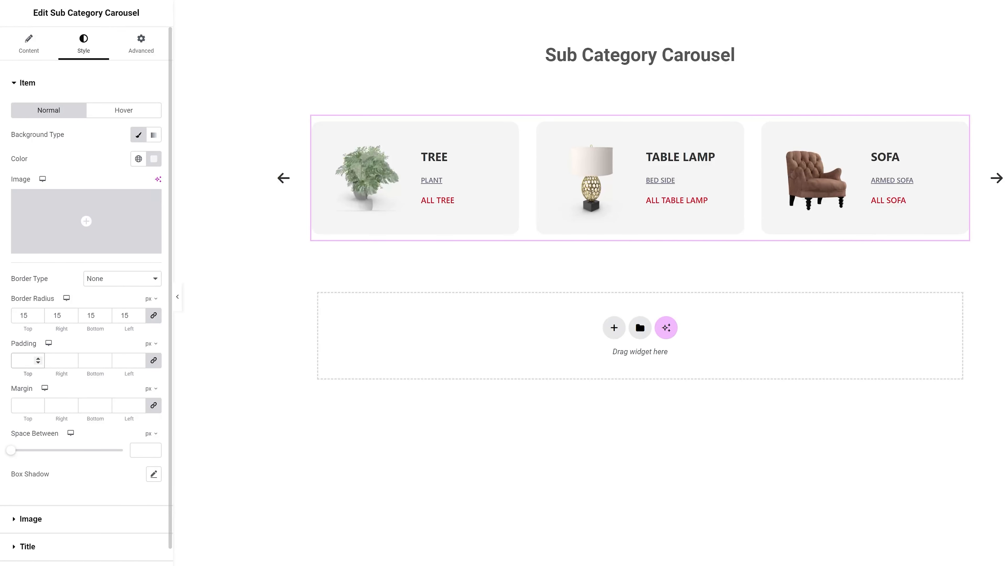
pyautogui.write('20')
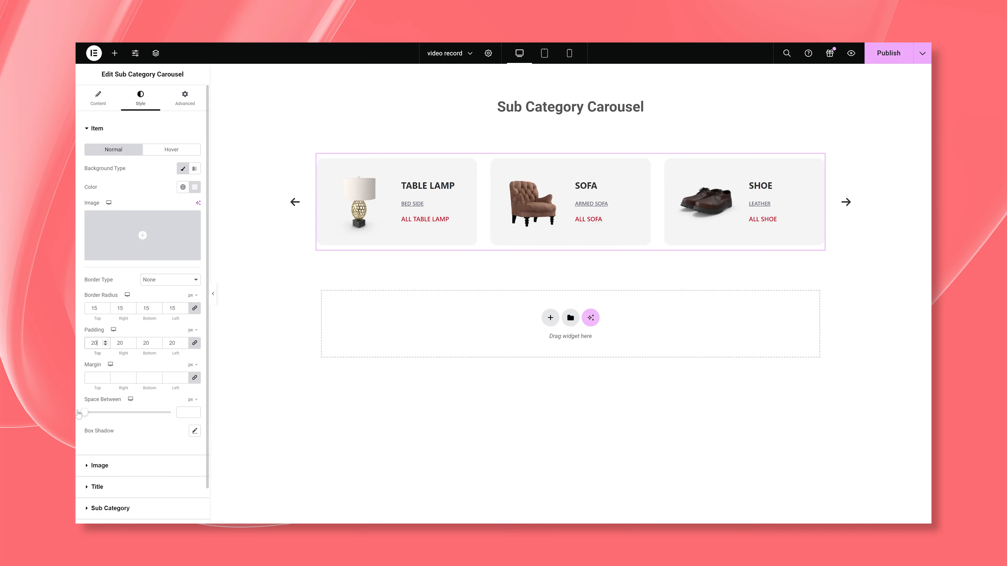
# - Try the default box shadow on the carousel items, reset it and view the items' hover settings
pyautogui.click(195, 431)
pyautogui.scroll(-1, 195, 436)
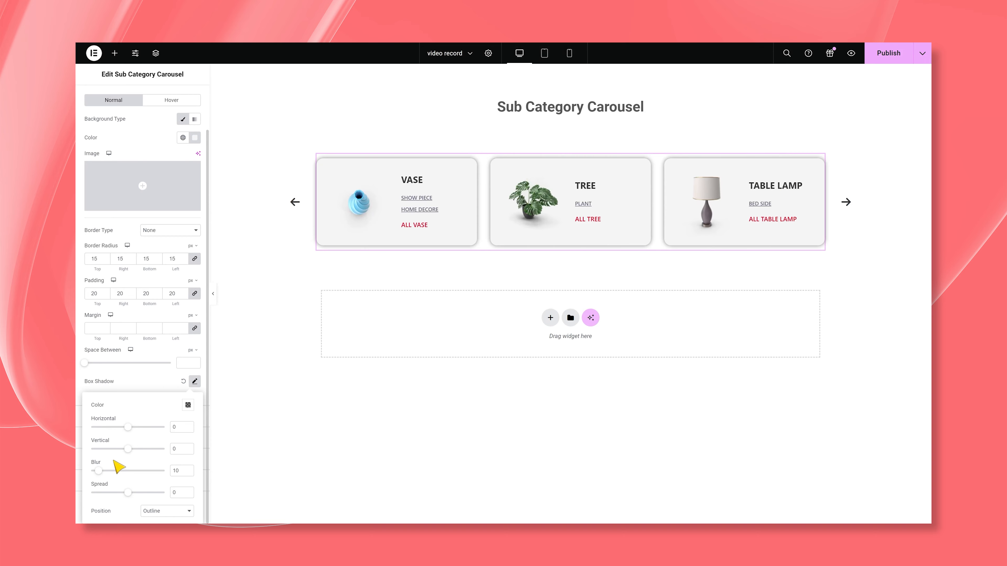
pyautogui.click(195, 381)
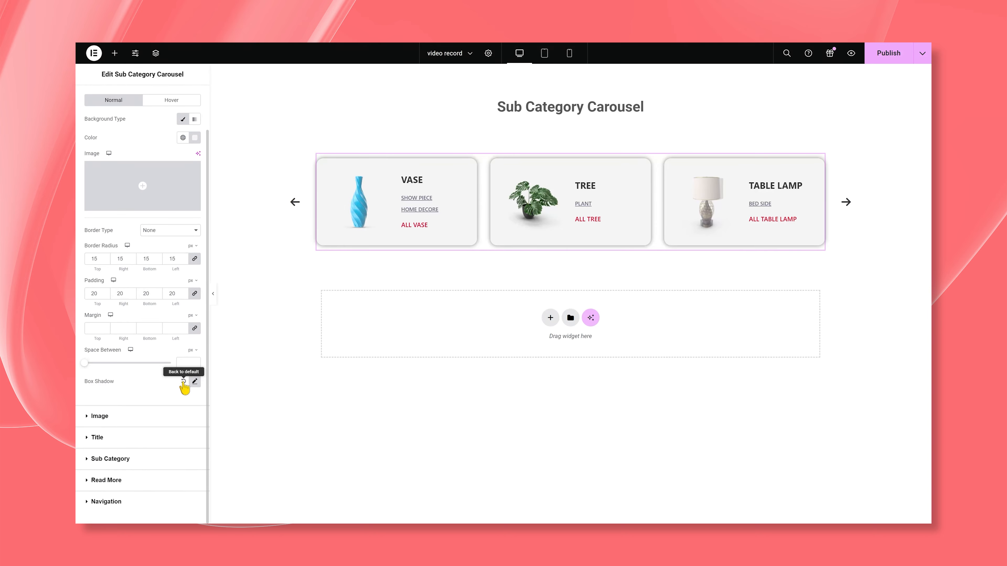
pyautogui.click(178, 113)
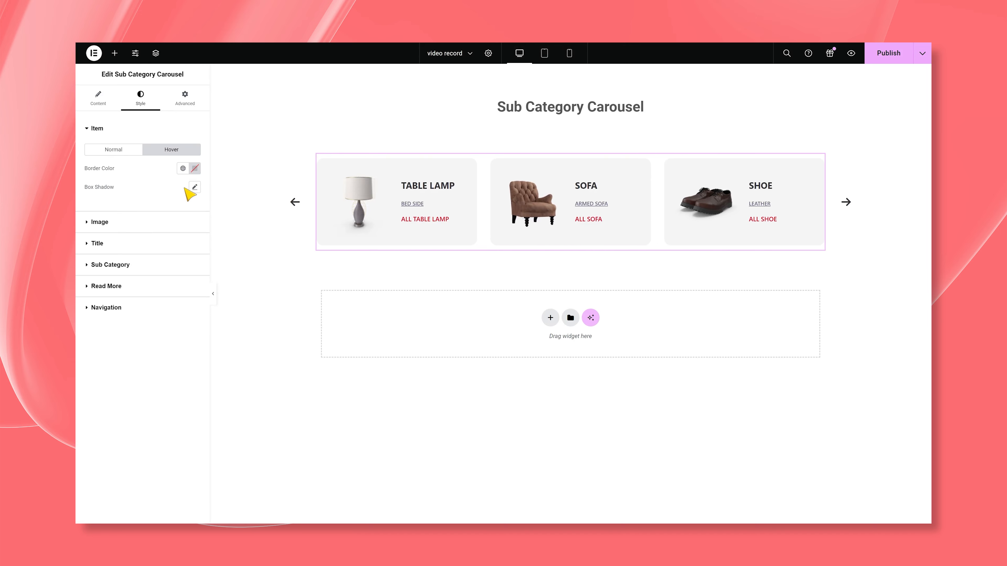
# - Set the carousel images' height to 95% and their width to 80%
pyautogui.click(103, 223)
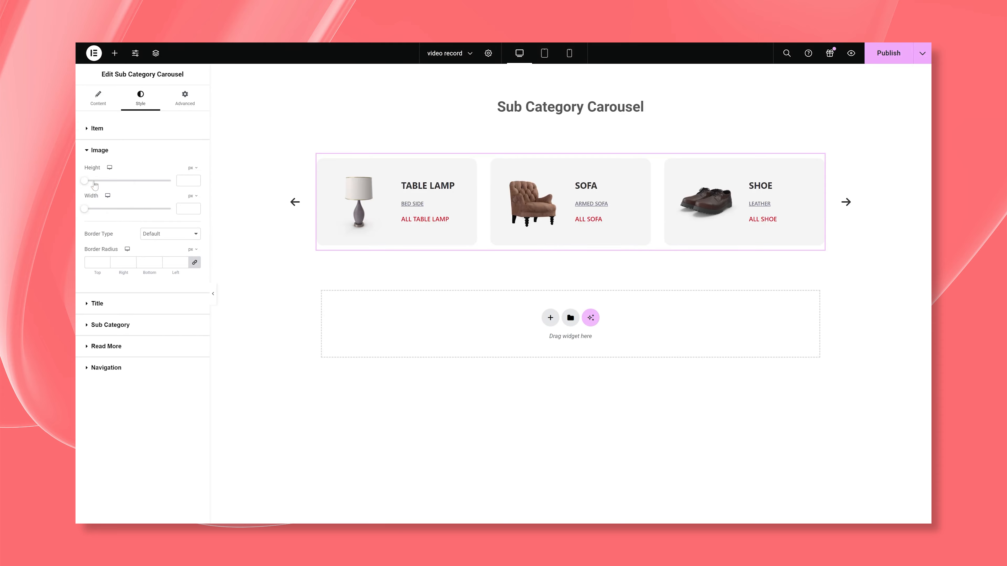
pyautogui.click(190, 173)
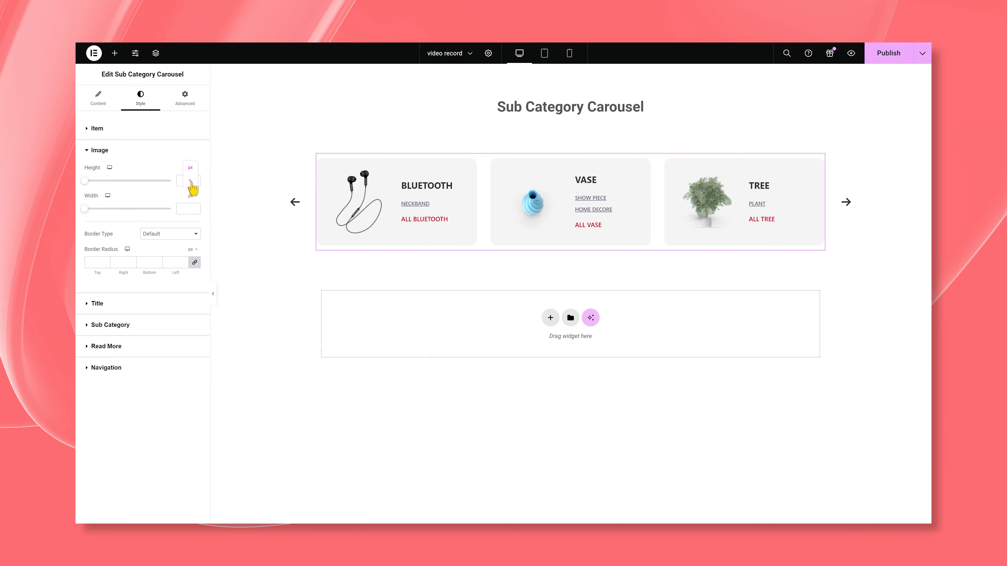
pyautogui.click(187, 181)
pyautogui.write('95')
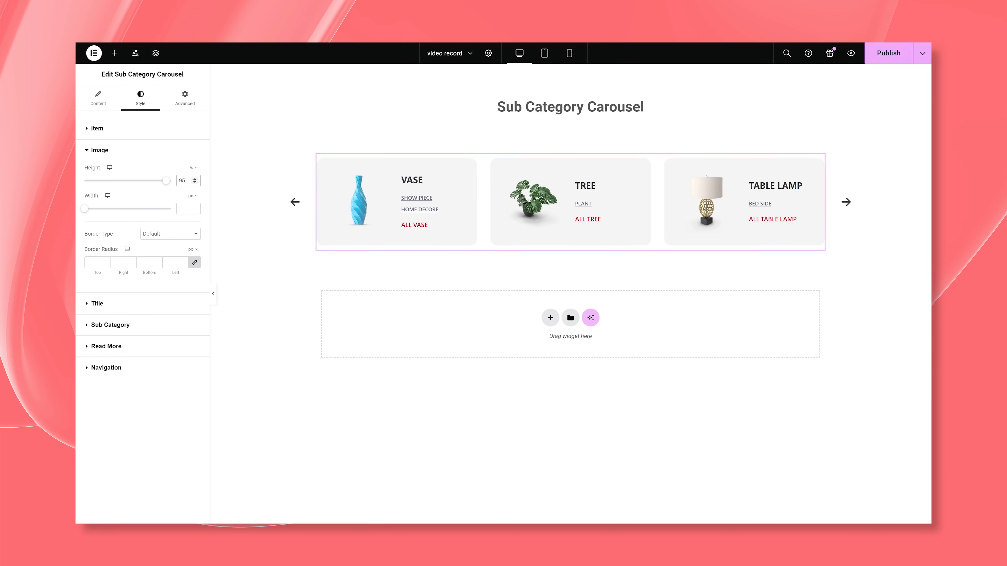
pyautogui.click(190, 208)
pyautogui.click(184, 209)
pyautogui.write('80')
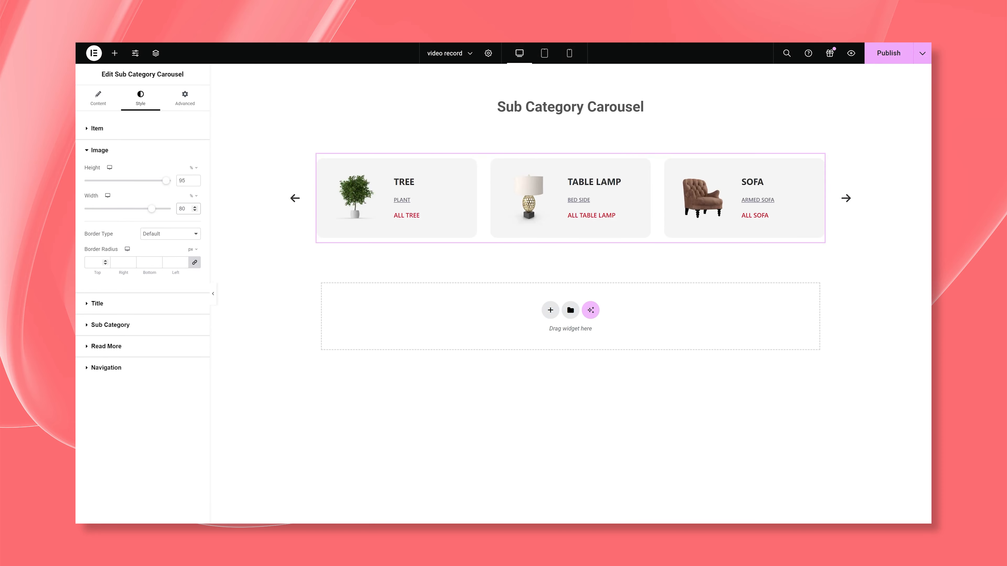
# - Change the colour of the carousel item titles to blue
pyautogui.click(147, 303)
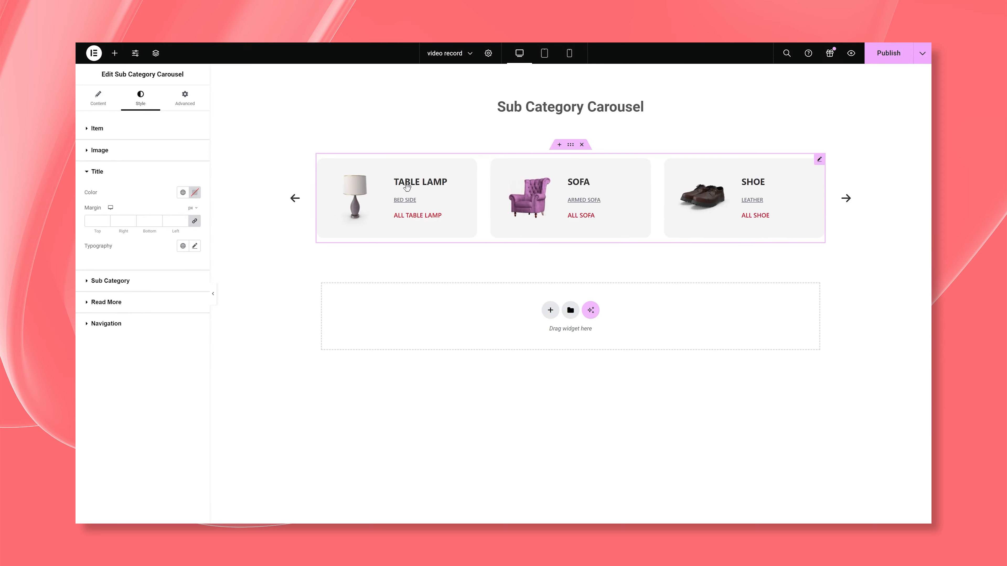
pyautogui.click(194, 193)
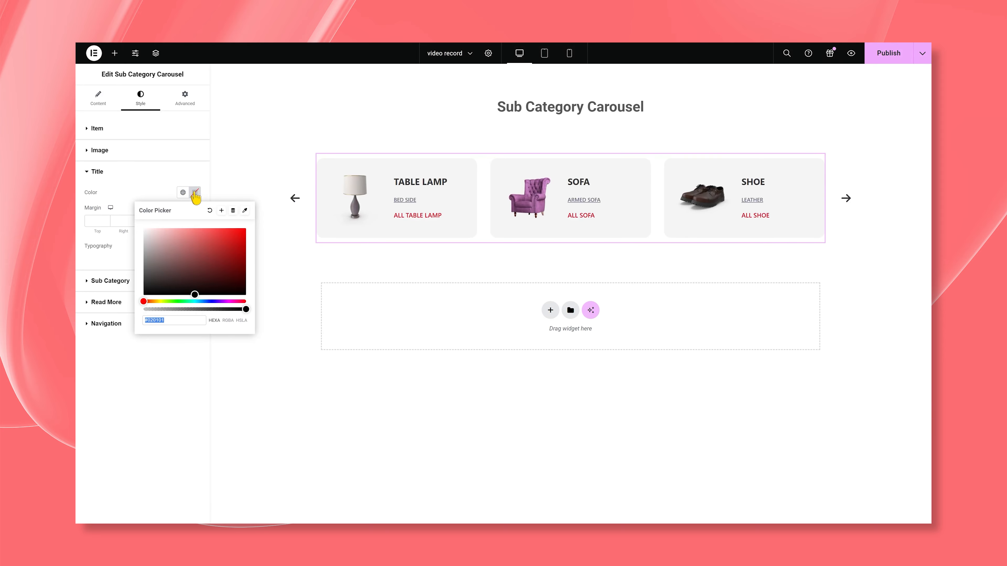
pyautogui.hotkey('ctrl', 'v')
pyautogui.click(175, 201)
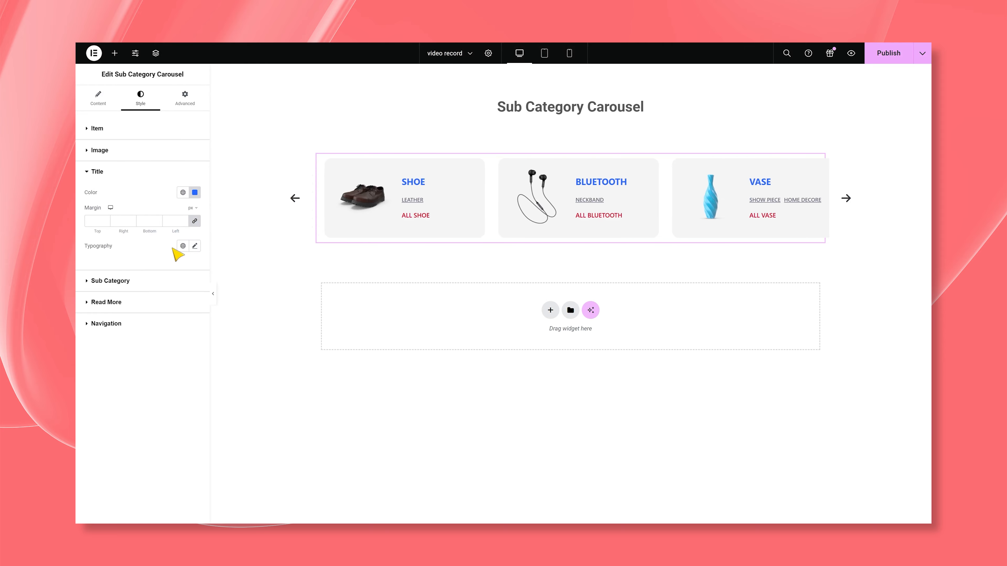
# - Set the title typography to Plus Jakarta Sans, 18 px, with a weight of 600 (Semi Bold)
pyautogui.click(195, 246)
pyautogui.click(170, 288)
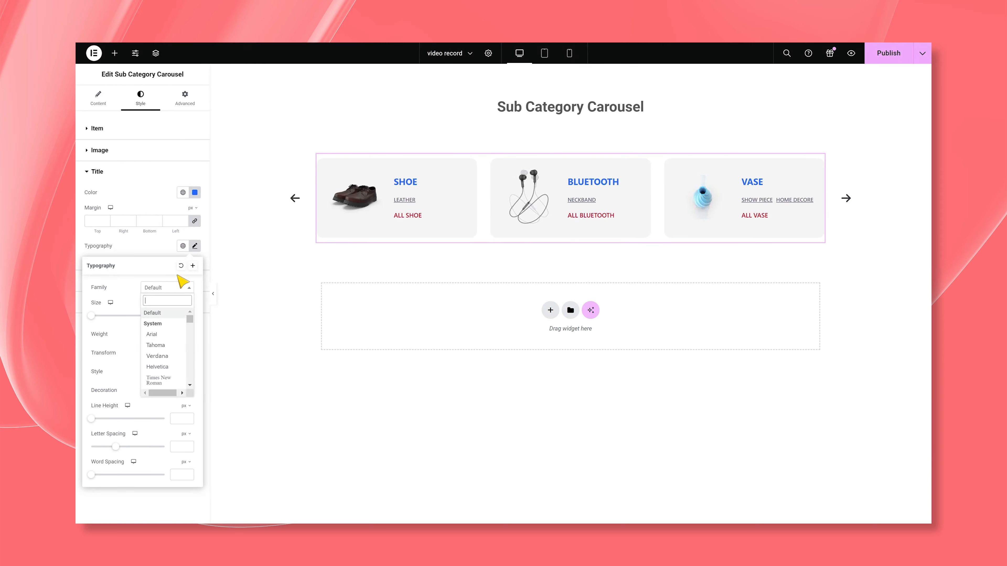
pyautogui.write('plus')
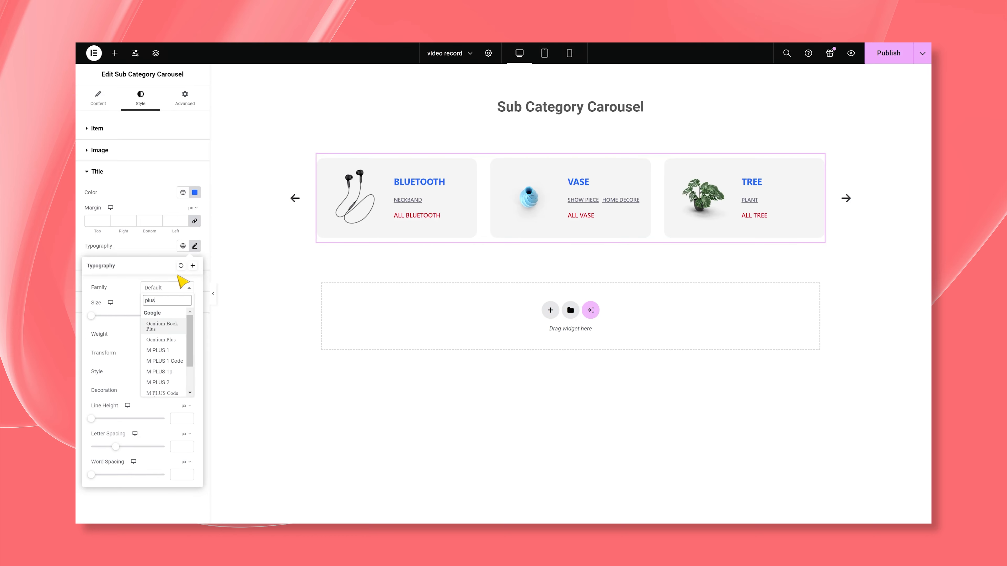
pyautogui.write(' jaka')
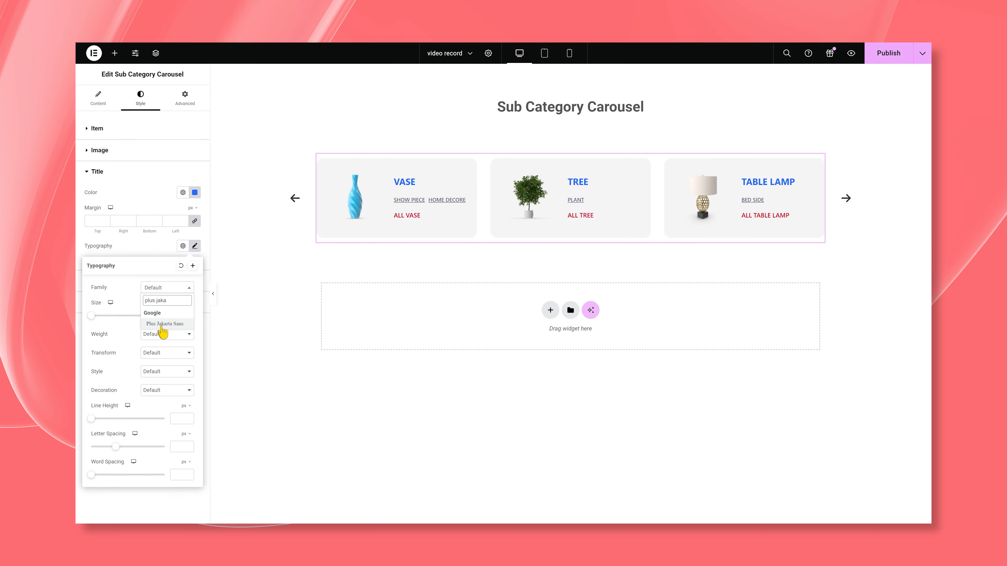
pyautogui.click(164, 324)
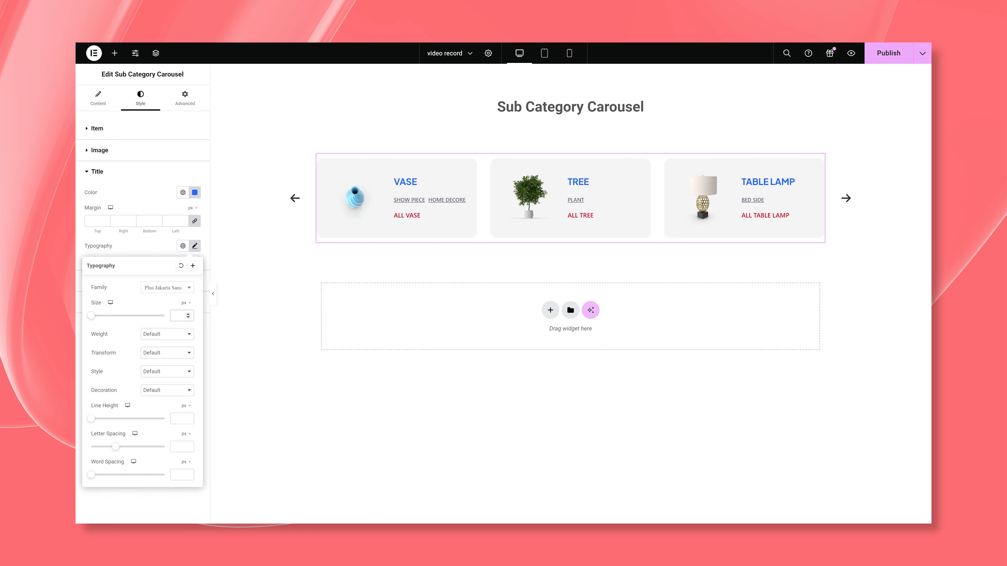
pyautogui.write('18')
pyautogui.click(182, 334)
pyautogui.click(163, 400)
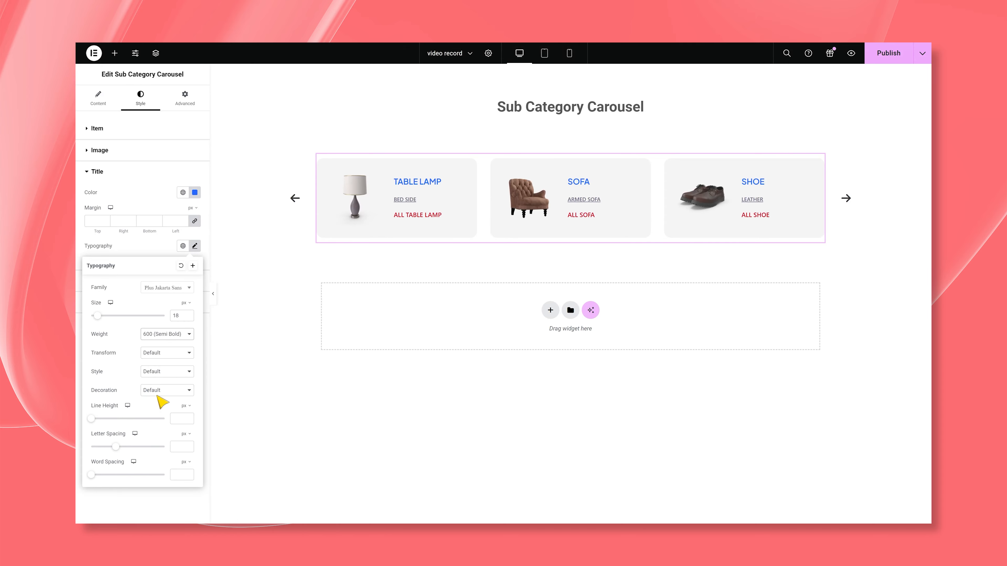
# - Set the title's line height to 1 em and close its typography settings
pyautogui.click(185, 406)
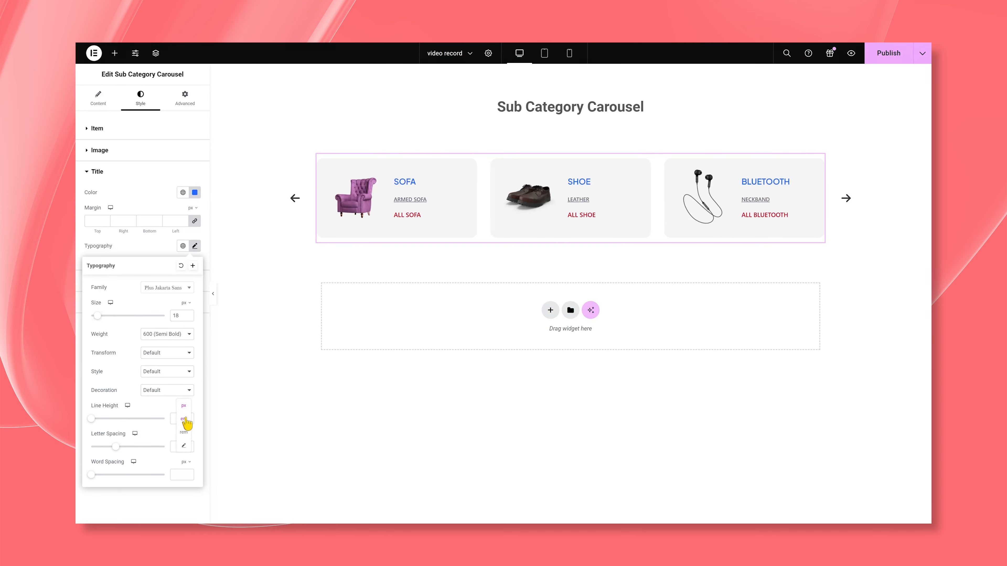
pyautogui.click(183, 418)
pyautogui.write('1')
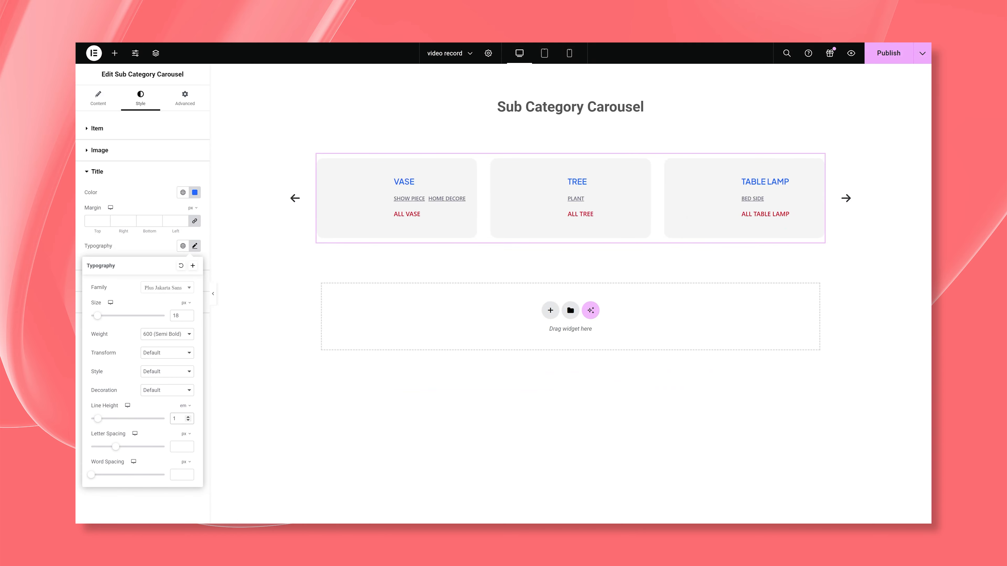
pyautogui.click(162, 256)
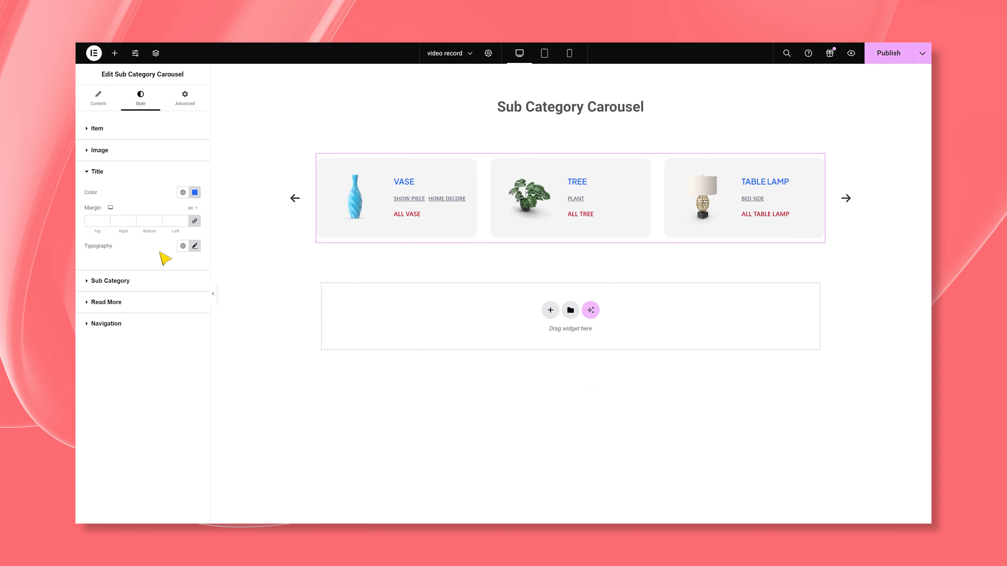
# - Change the normal text colour of the sub category links to dark grey
pyautogui.click(124, 281)
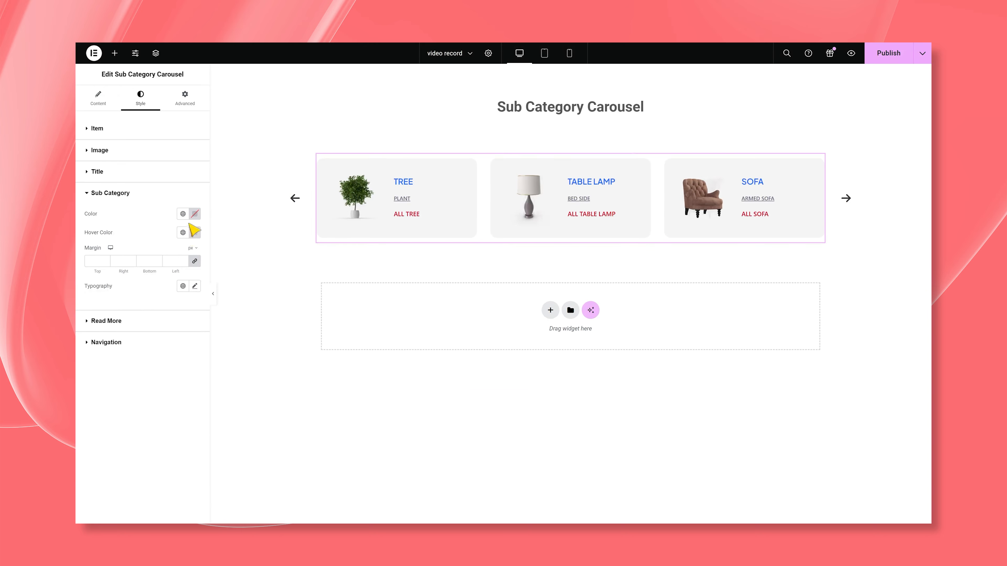
pyautogui.click(194, 214)
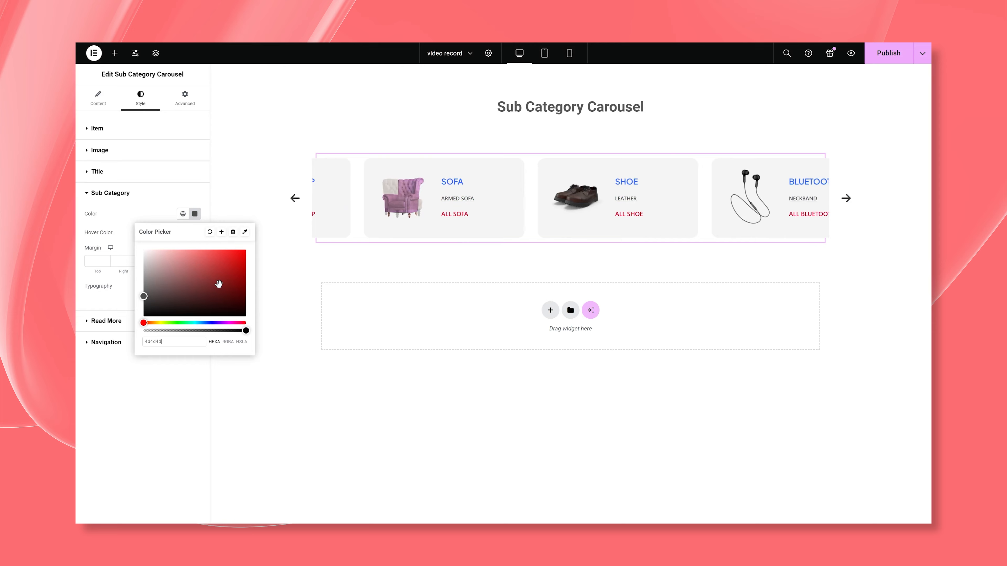
pyautogui.click(149, 213)
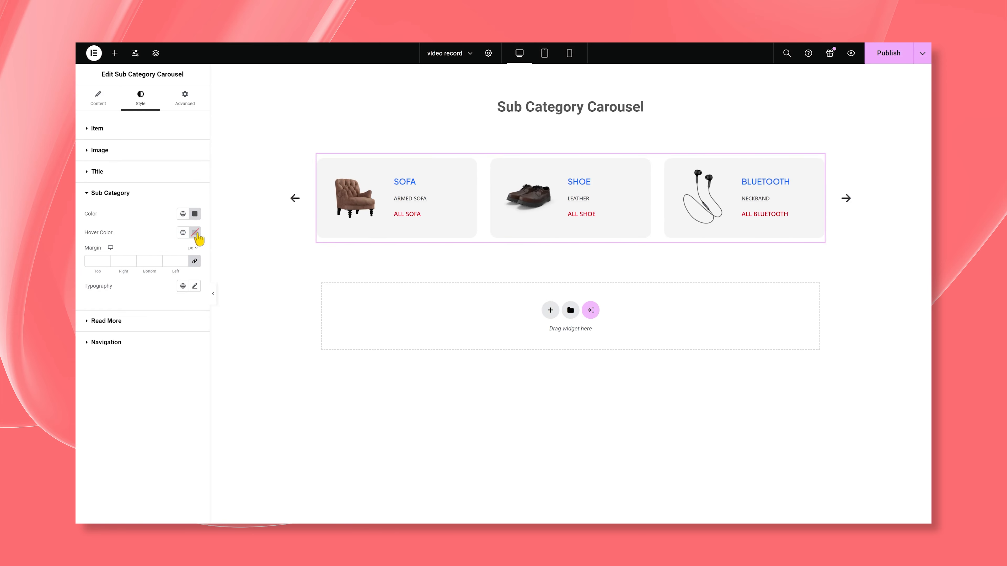
# - Set the sub category typography to Plus Jakarta Sans, 13 px, with a weight of 500 (Medium)
pyautogui.click(195, 286)
pyautogui.click(167, 328)
pyautogui.write('plus jaka')
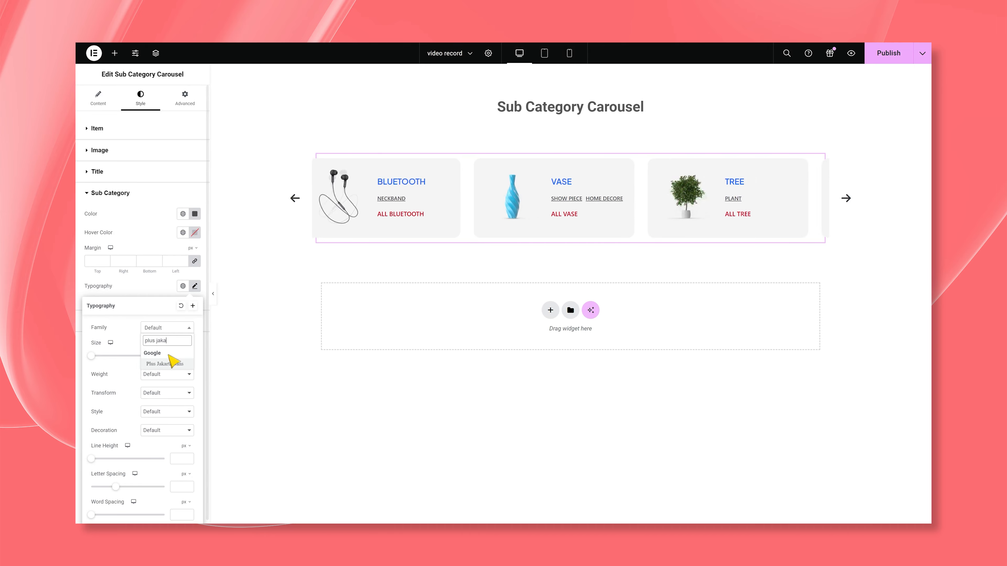
pyautogui.click(171, 365)
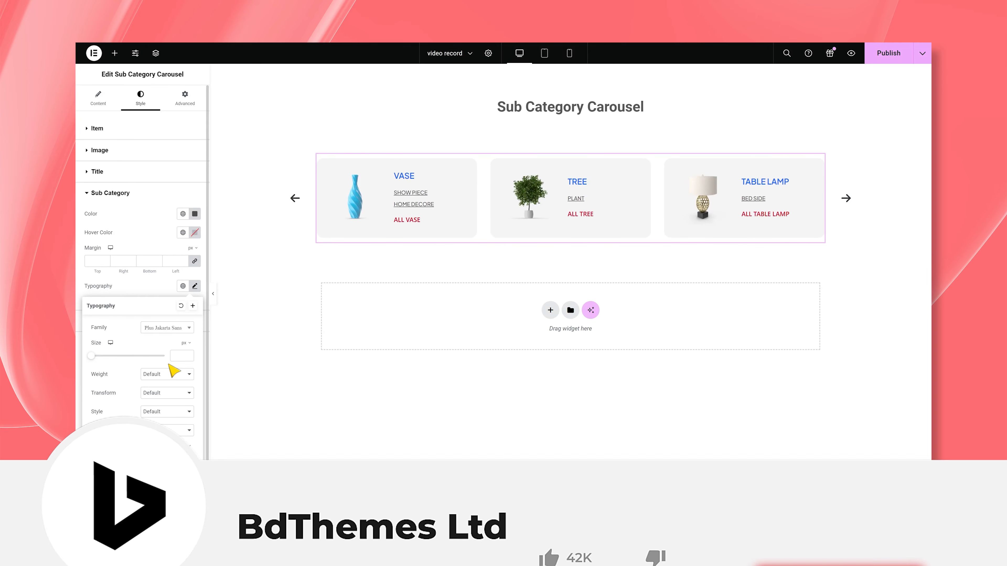
pyautogui.click(179, 356)
pyautogui.write('13')
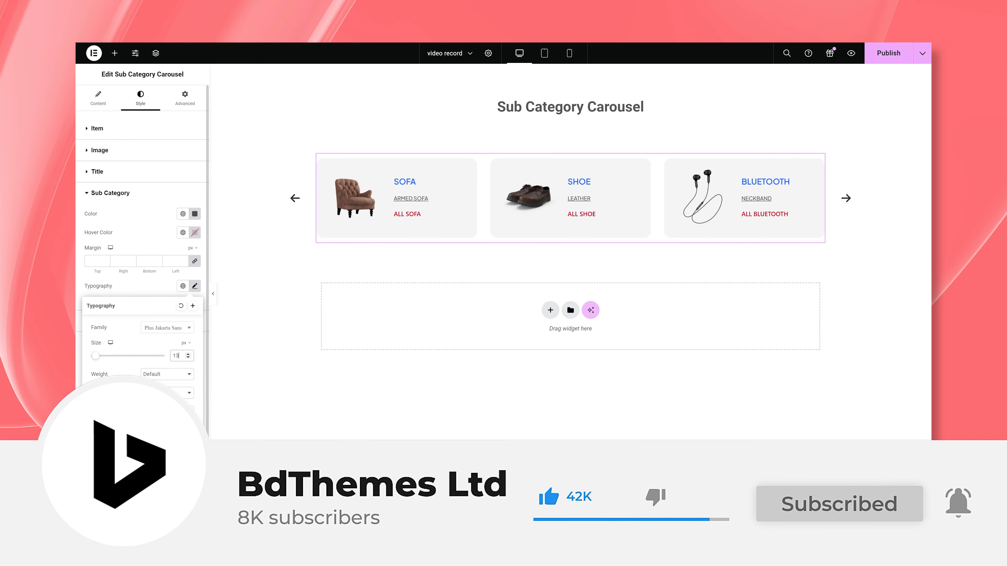
pyautogui.click(181, 374)
pyautogui.click(158, 287)
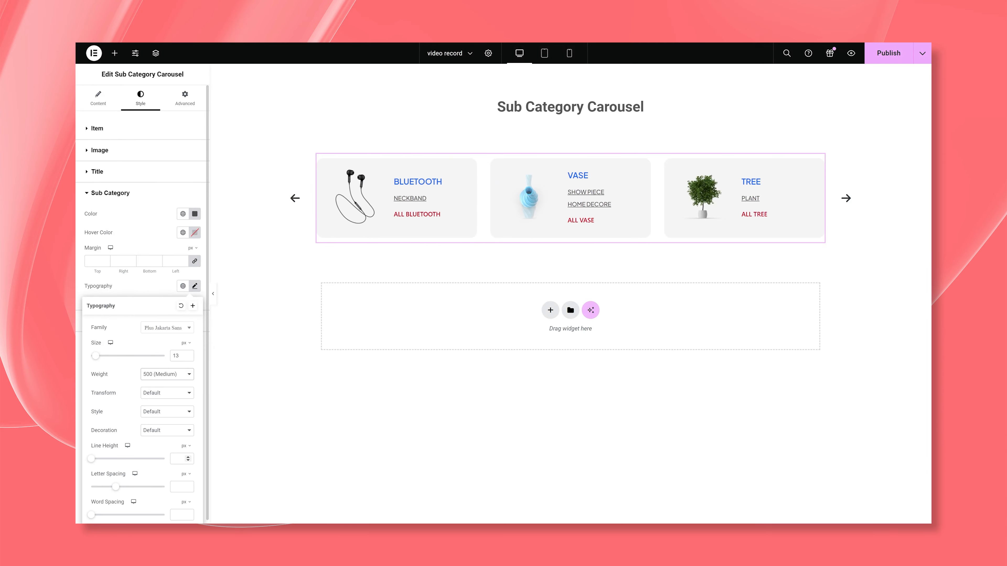
# - Set the sub category text's line height to 1 em and close its typography settings
pyautogui.click(189, 446)
pyautogui.click(187, 457)
pyautogui.click(183, 459)
pyautogui.write('1')
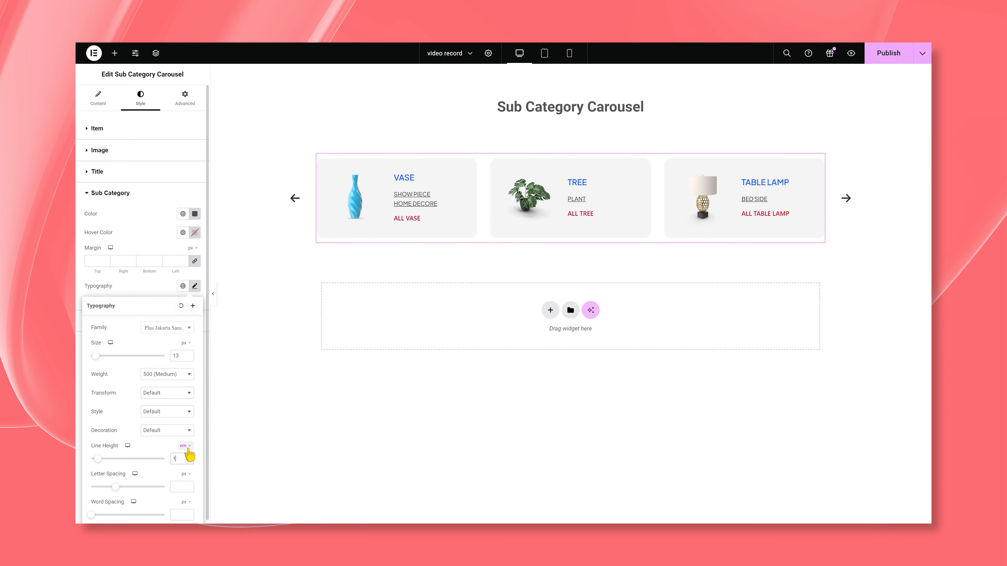
pyautogui.click(168, 297)
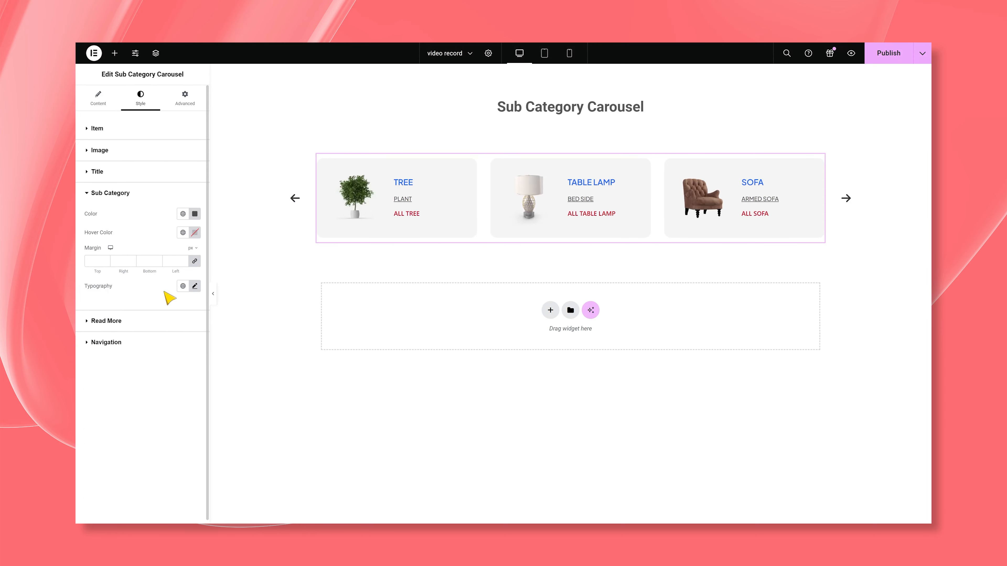
# - Set the normal colour of the Read More links to #292929
pyautogui.click(157, 321)
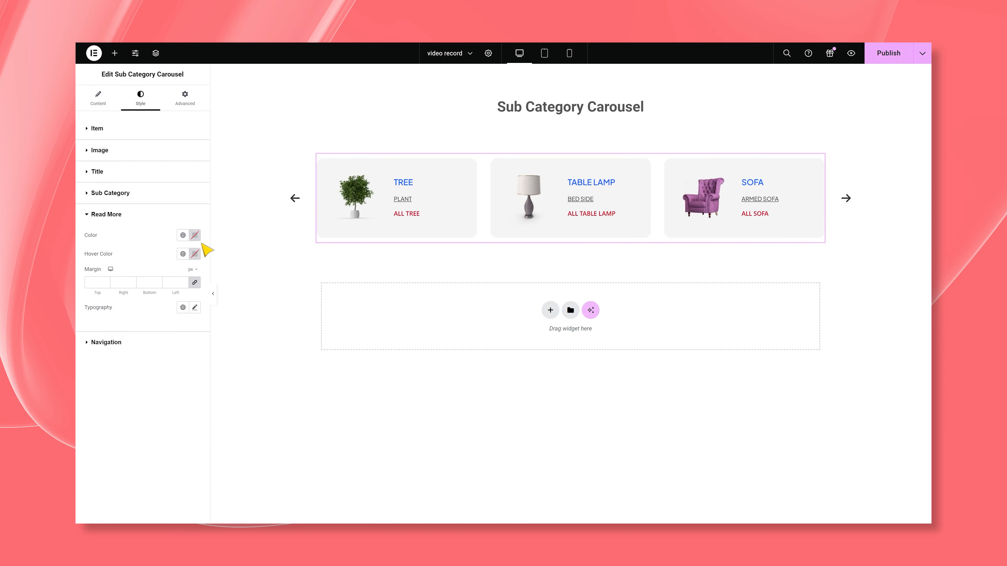
pyautogui.click(192, 238)
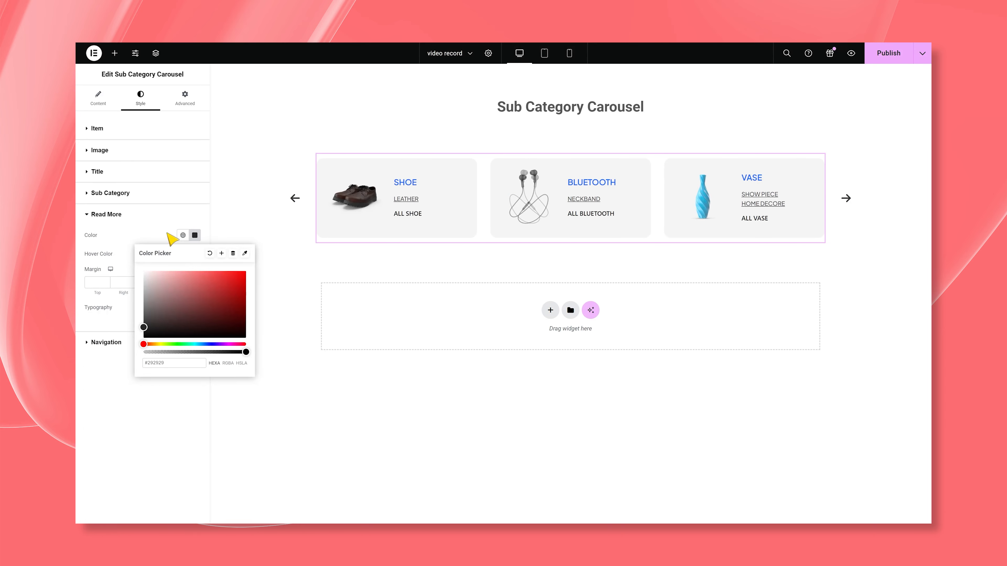
pyautogui.click(167, 235)
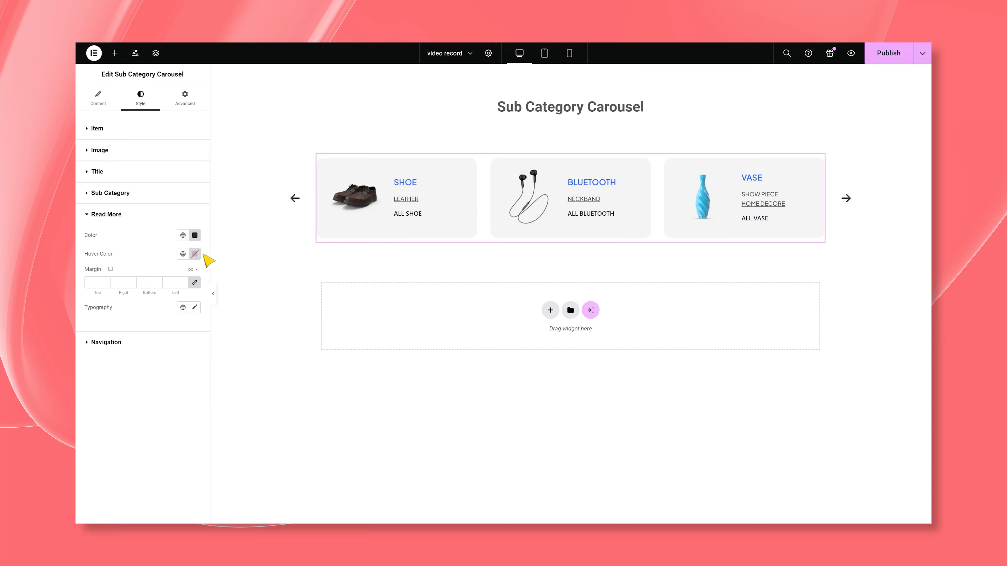
# - Set the Read More typography to Plus Jakarta Sans, 13 px, with a weight of 600 (Semi Bold)
pyautogui.click(195, 308)
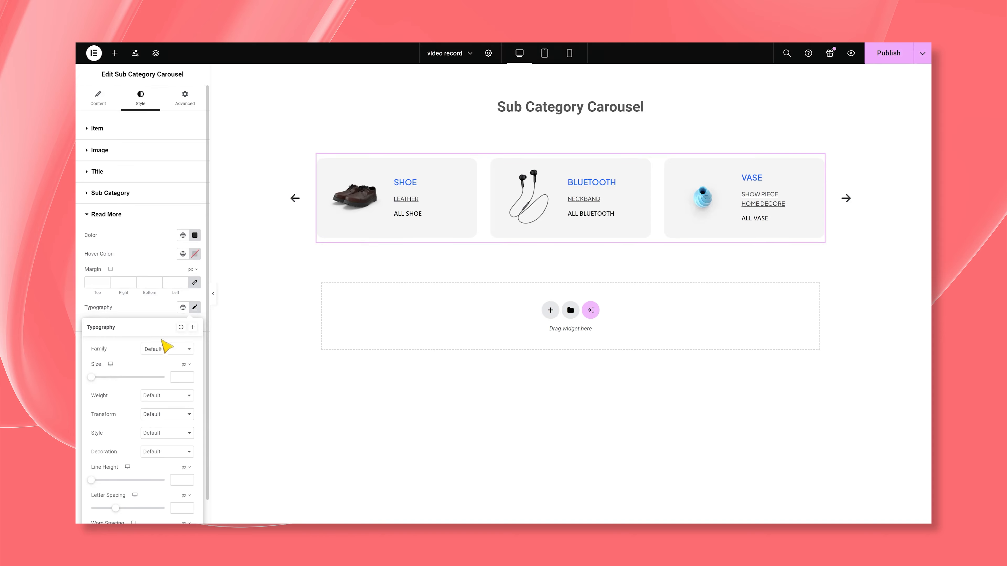
pyautogui.click(171, 346)
pyautogui.write('plus jaka')
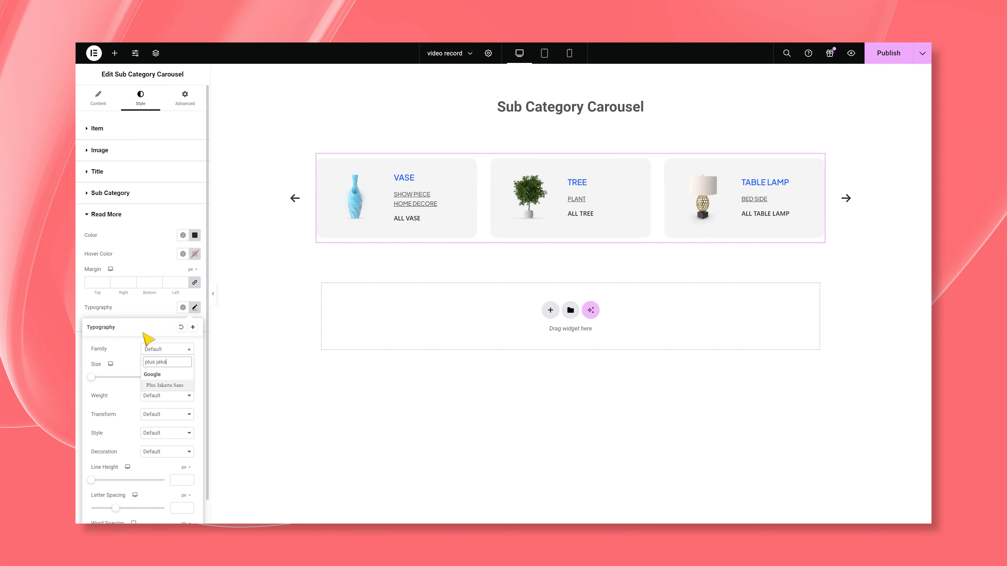
pyautogui.click(165, 385)
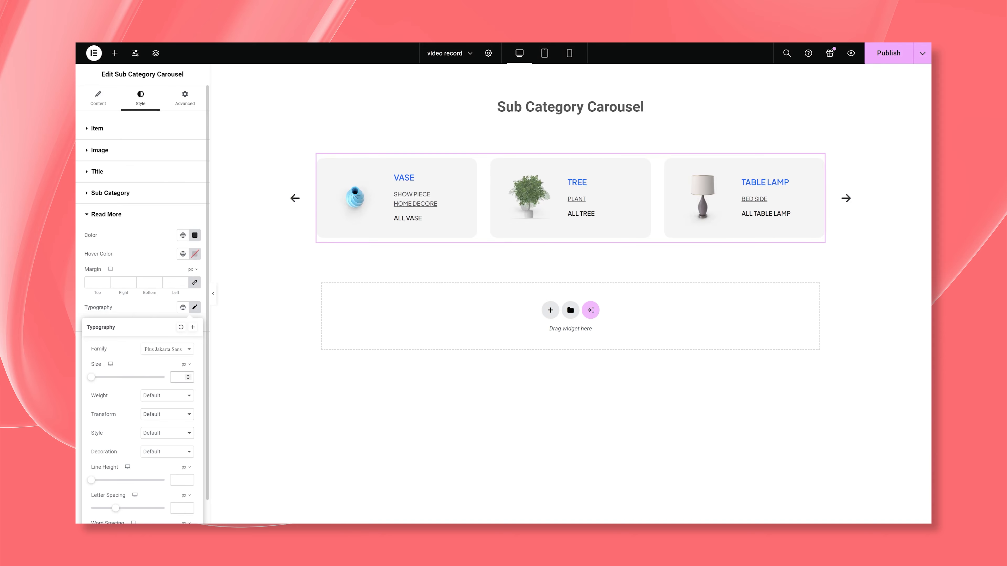
pyautogui.click(177, 398)
pyautogui.click(169, 320)
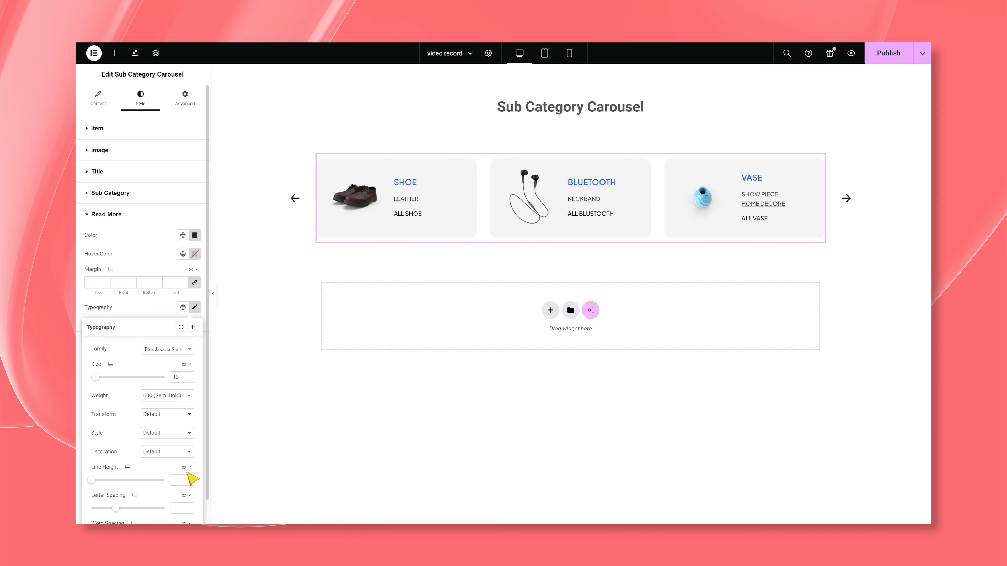
# - Set the Read More text's line height to 1 em and close its typography settings
pyautogui.click(184, 481)
pyautogui.click(176, 480)
pyautogui.write('1')
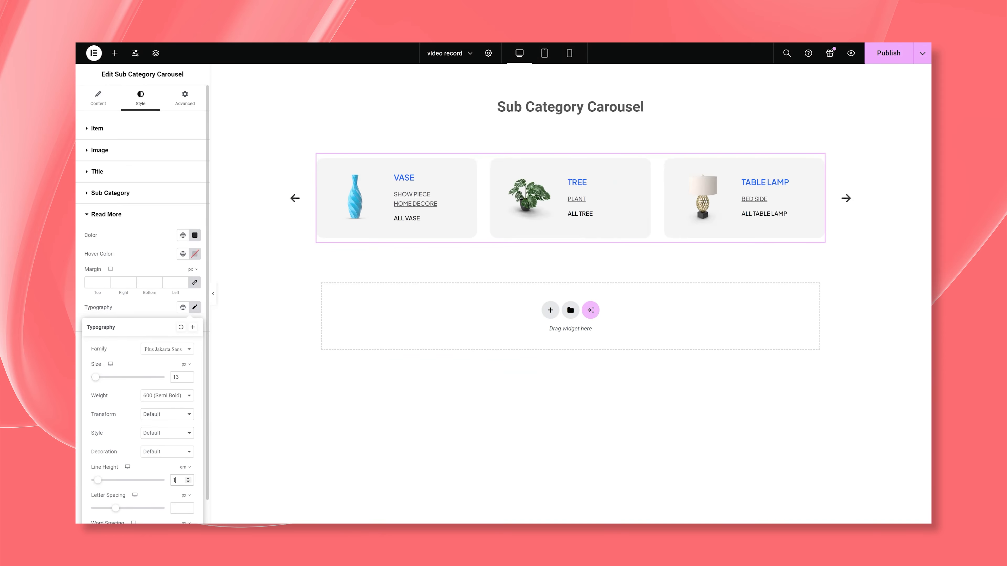
pyautogui.click(166, 313)
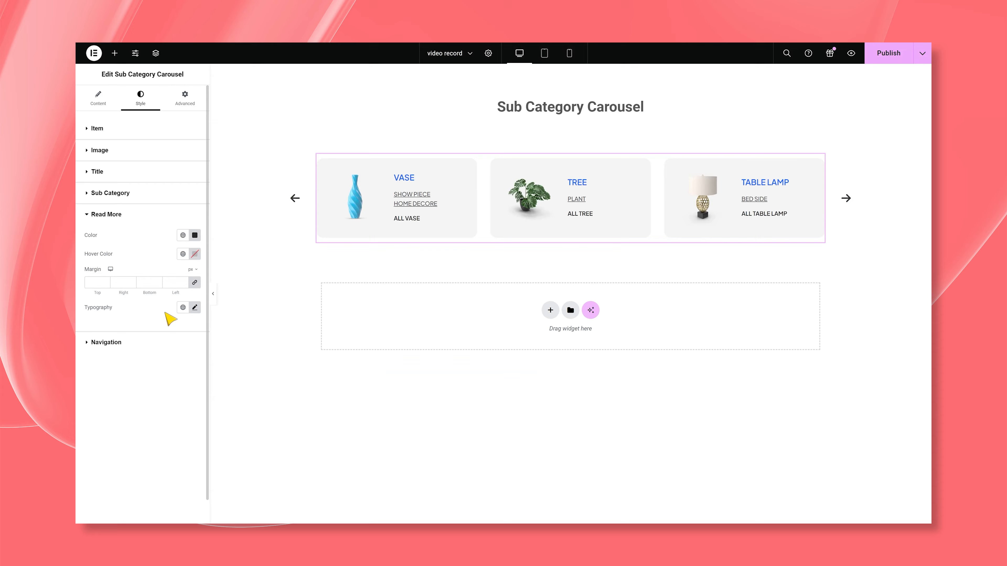
# - Set the navigation arrows' normal background to #2667FF and their normal colour to white
pyautogui.click(109, 343)
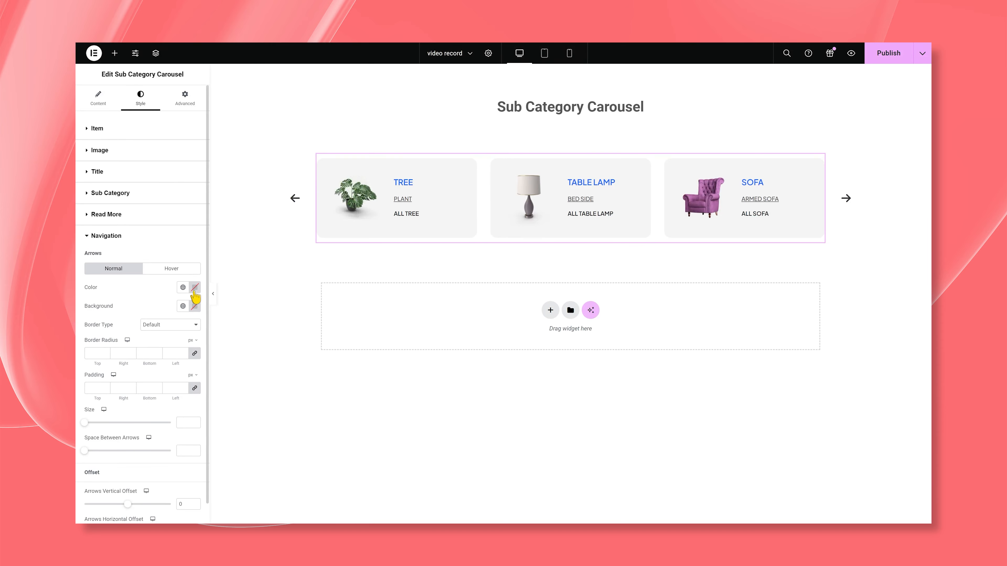
pyautogui.click(196, 306)
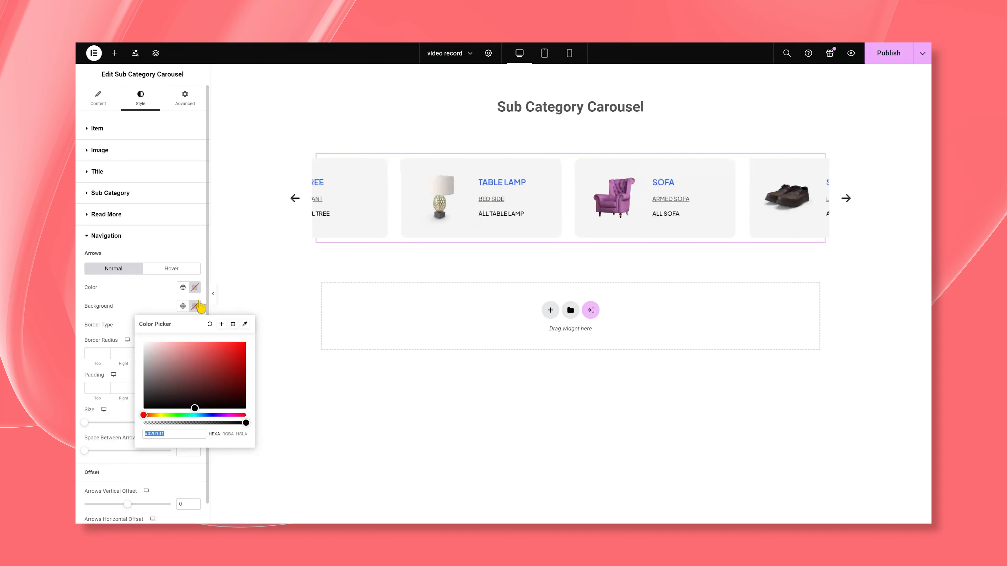
pyautogui.write('2667ff')
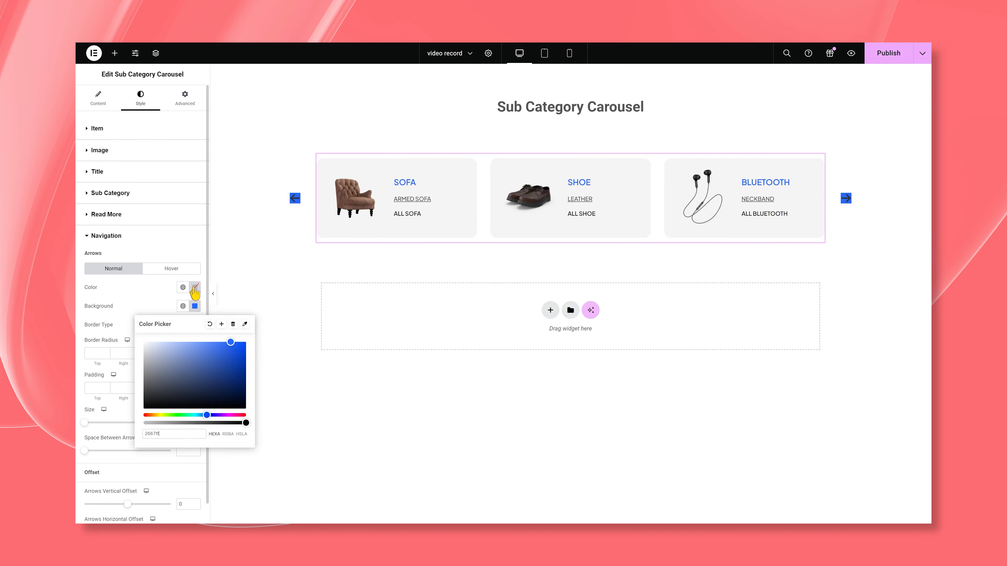
pyautogui.click(195, 288)
pyautogui.write('#FFFFFF')
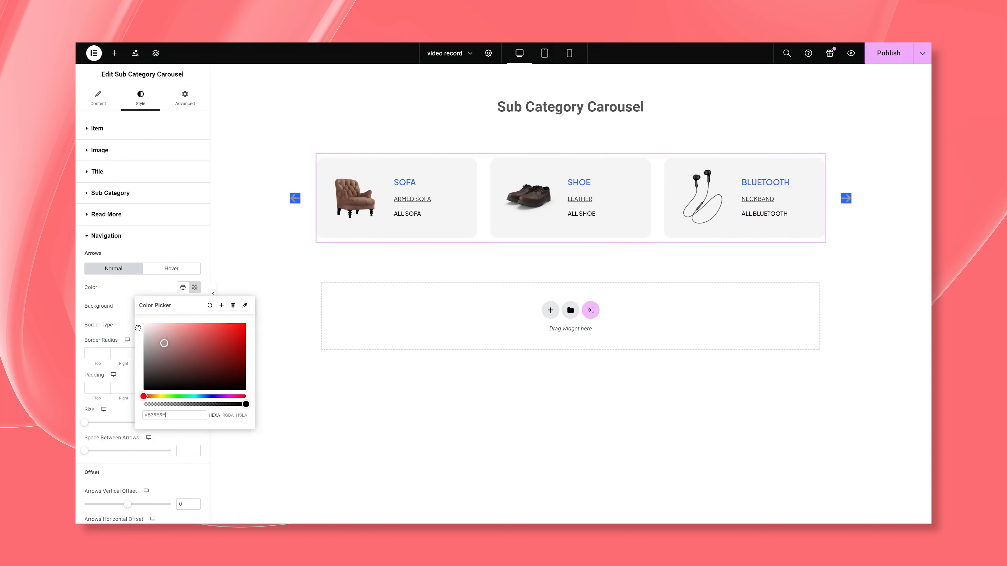
pyautogui.click(131, 293)
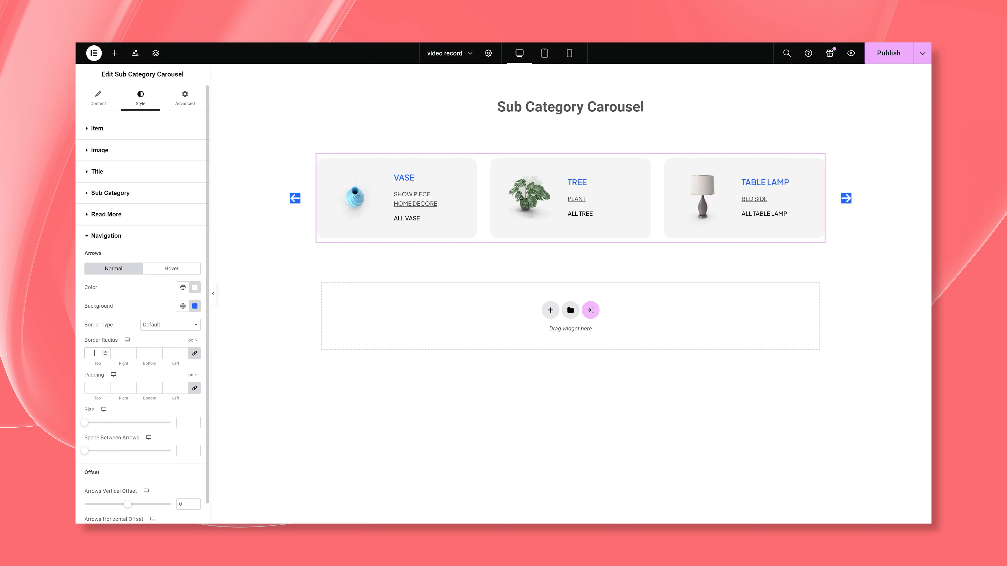
# - Give the navigation arrows 10 px padding on all sides, a 50 px border radius and a size of 15
pyautogui.click(95, 388)
pyautogui.write('10')
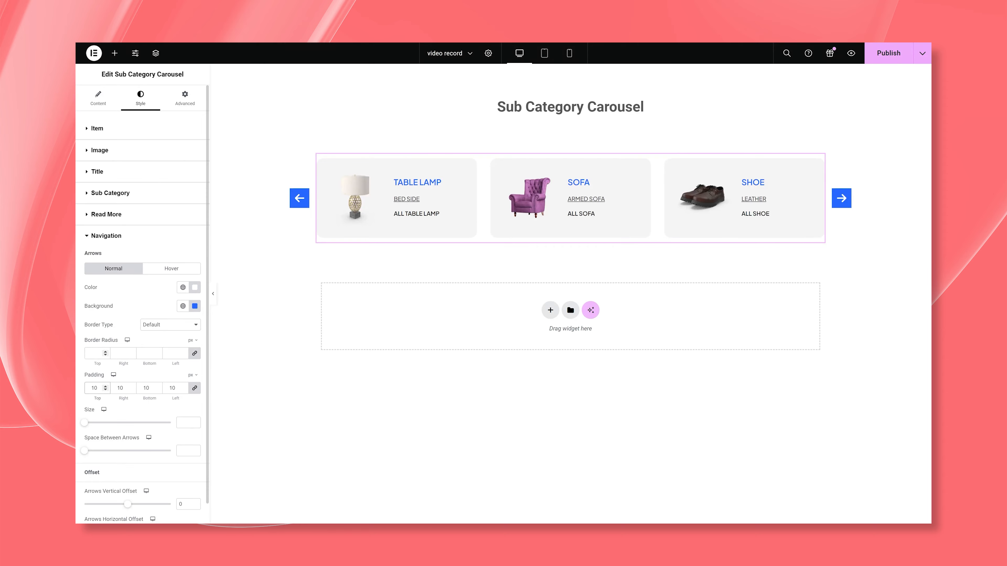
pyautogui.write('50')
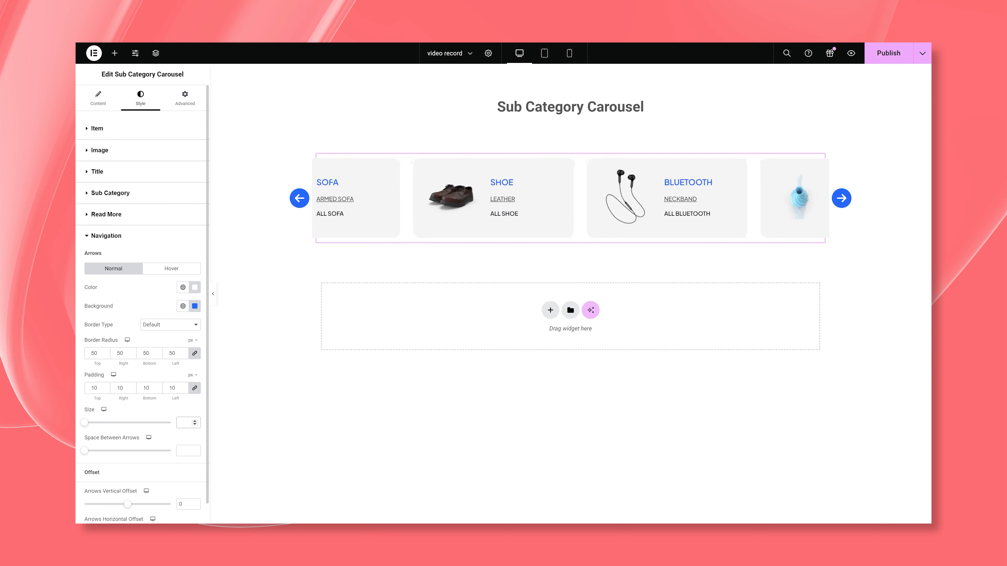
pyautogui.write('15')
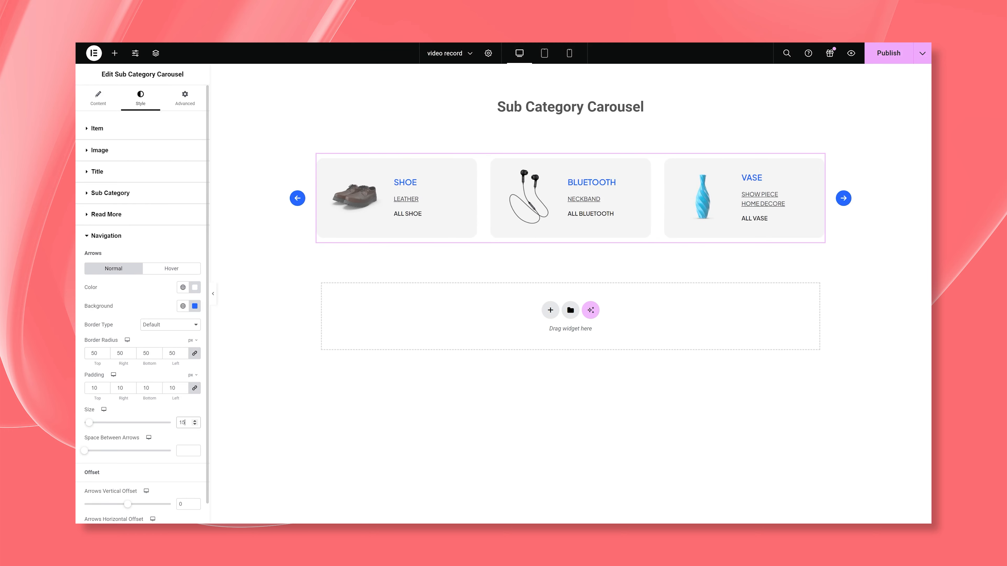